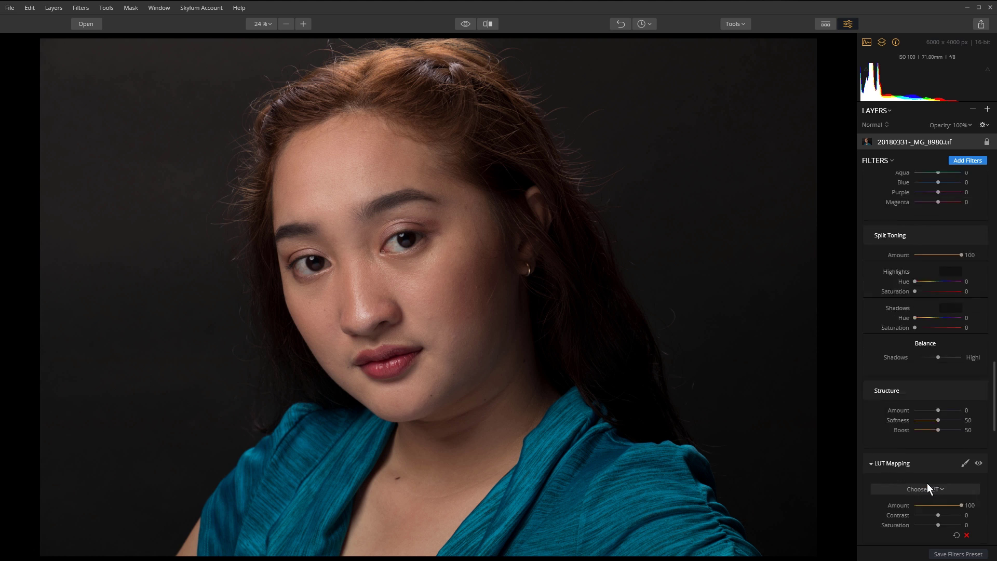
Set the Develop filter's Highlights to 49 and Whites to 24, leaving Shadows at 0
{"action": "scroll", "coordinate": [918, 407], "scroll_direction": "up", "scroll_amount": 10}
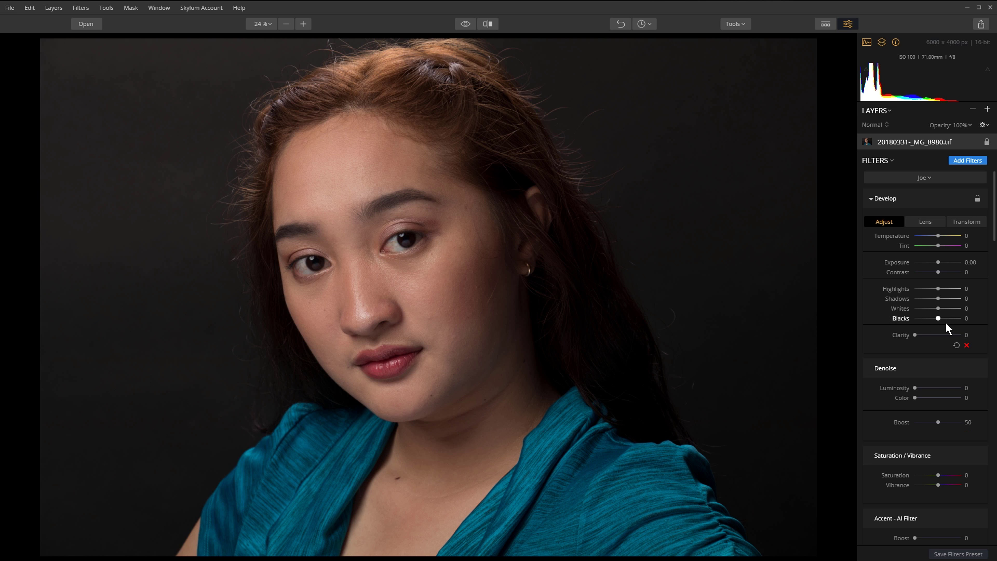
{"action": "left_click_drag", "start_coordinate": [938, 290], "coordinate": [947, 289]}
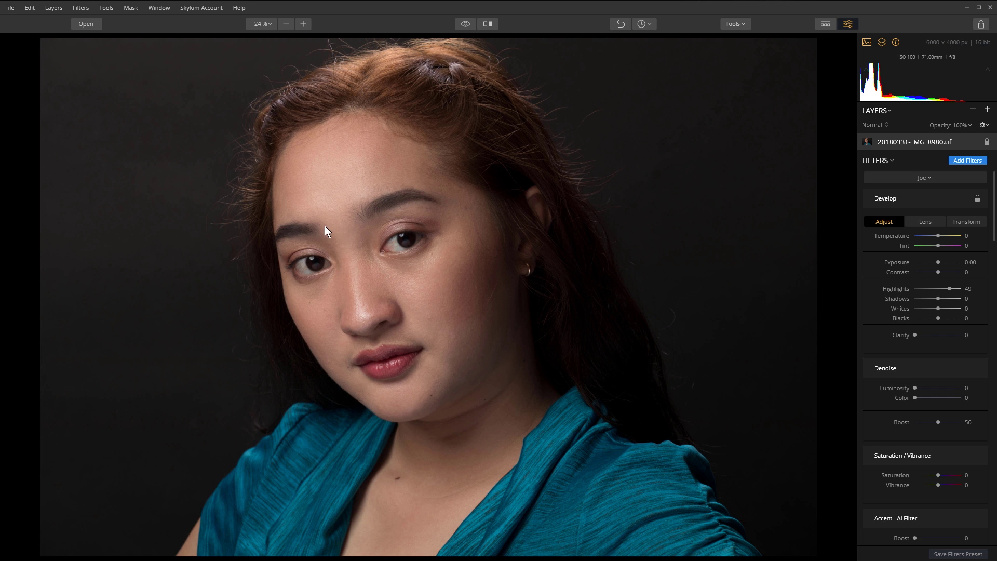
{"action": "left_click_drag", "start_coordinate": [937, 300], "coordinate": [934, 299]}
{"action": "double_click", "coordinate": [937, 299]}
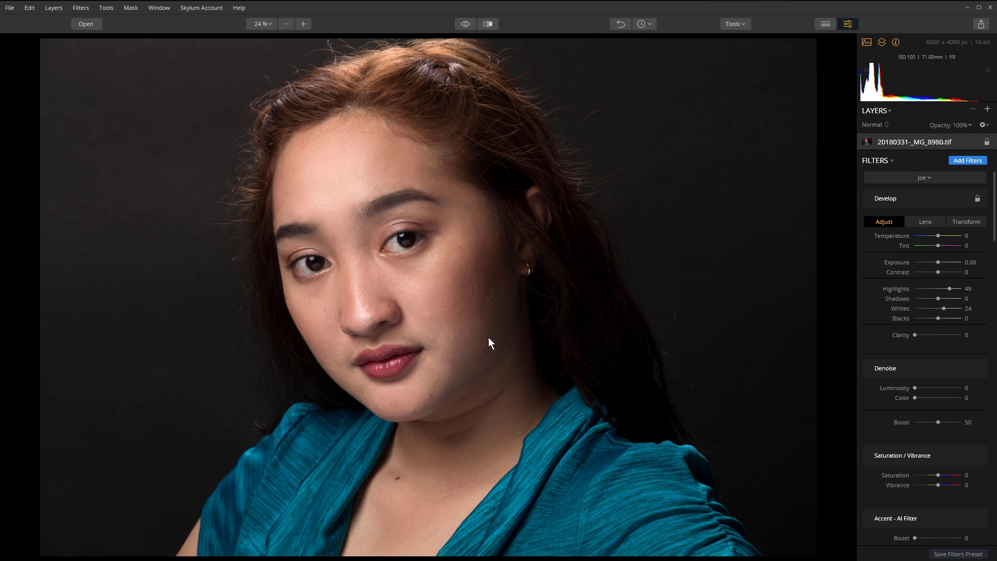
Compare the portrait before and after the Develop adjustments by toggling the original image preview
{"action": "left_click", "coordinate": [465, 18]}
{"action": "left_click", "coordinate": [465, 18]}
{"action": "left_click", "coordinate": [465, 18]}
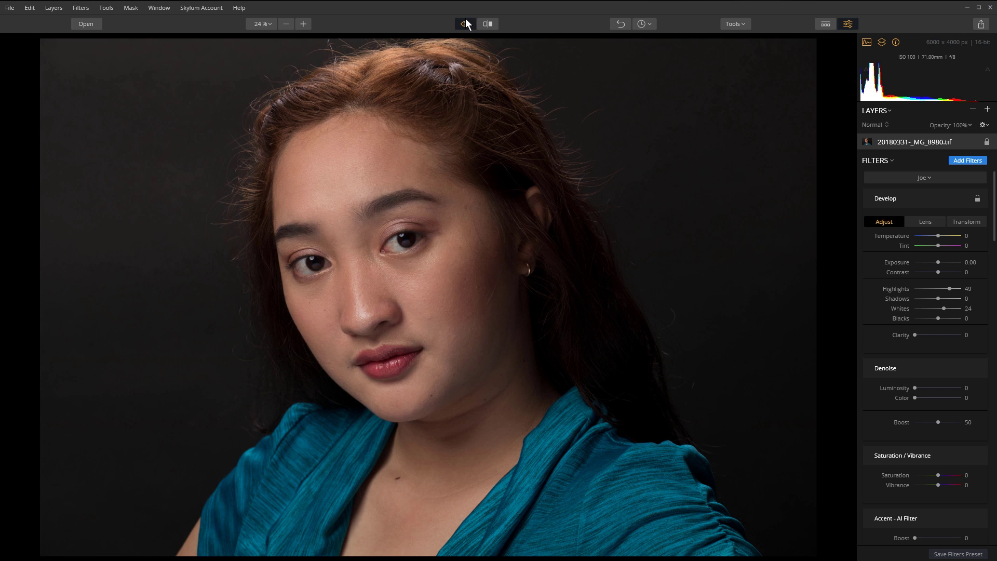
{"action": "left_click", "coordinate": [466, 19]}
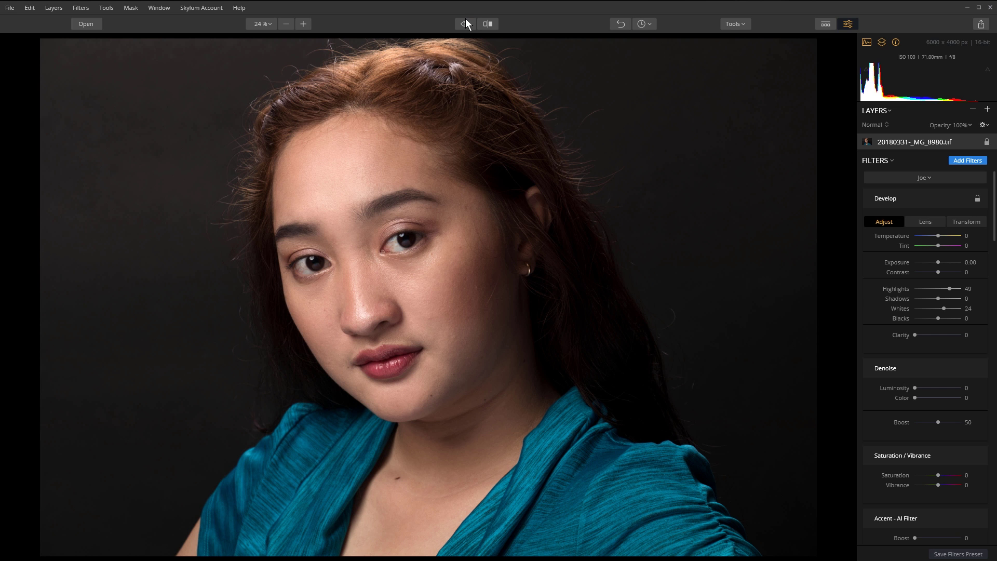
{"action": "left_click", "coordinate": [465, 18]}
{"action": "left_click", "coordinate": [465, 19]}
Shape a gentle S-curve in the Curves filter: move the black point slightly inward, lower the shadows and raise the highlights
{"action": "scroll", "coordinate": [945, 387], "scroll_direction": "down", "scroll_amount": 3}
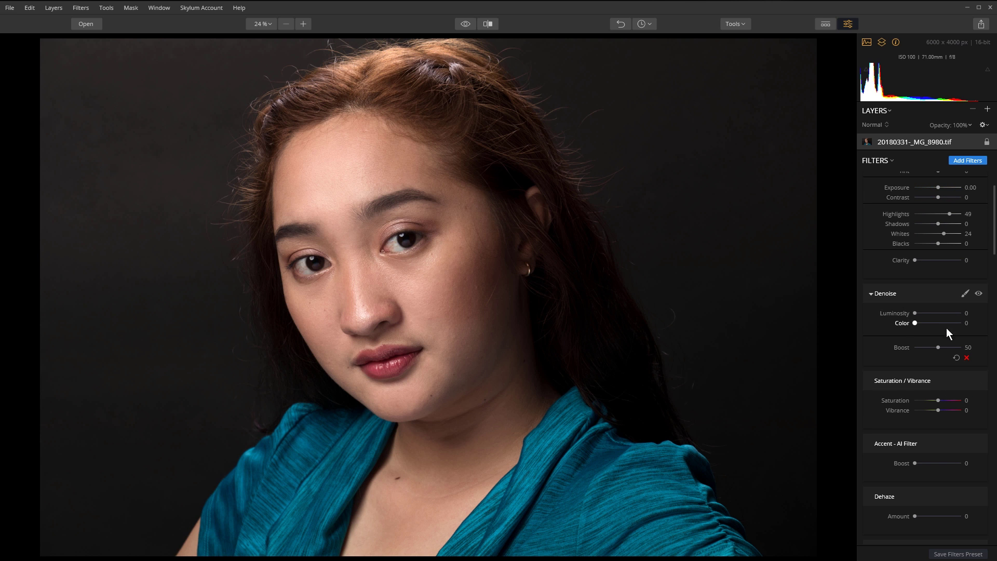
{"action": "scroll", "coordinate": [951, 349], "scroll_direction": "down", "scroll_amount": 8}
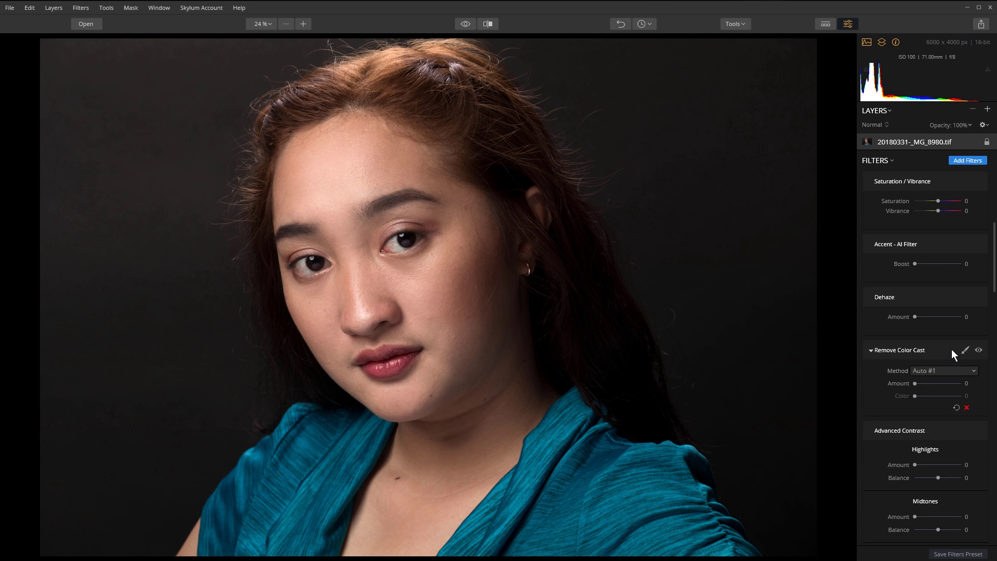
{"action": "scroll", "coordinate": [952, 359], "scroll_direction": "down", "scroll_amount": 2}
{"action": "scroll", "coordinate": [952, 362], "scroll_direction": "down", "scroll_amount": 13}
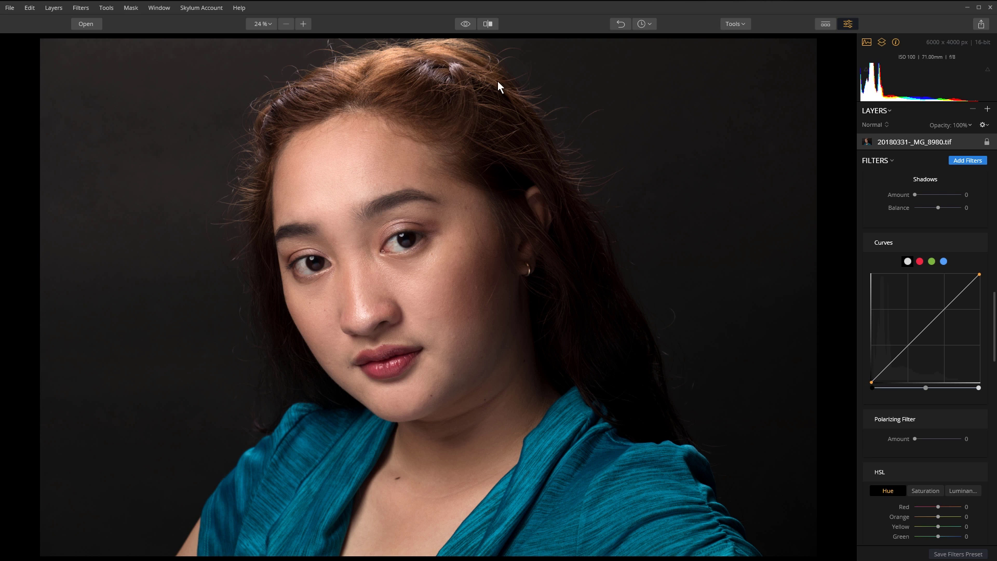
{"action": "mouse_move", "coordinate": [871, 381]}
{"action": "left_mouse_down"}
{"action": "mouse_move", "coordinate": [887, 369]}
{"action": "mouse_move", "coordinate": [875, 384]}
{"action": "left_mouse_up"}
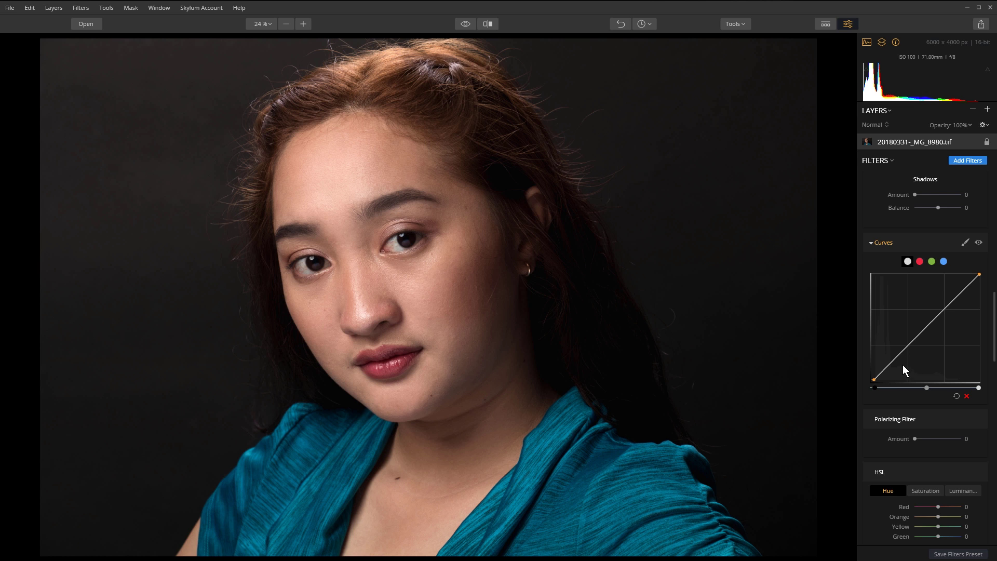
{"action": "left_click_drag", "start_coordinate": [902, 349], "coordinate": [900, 360]}
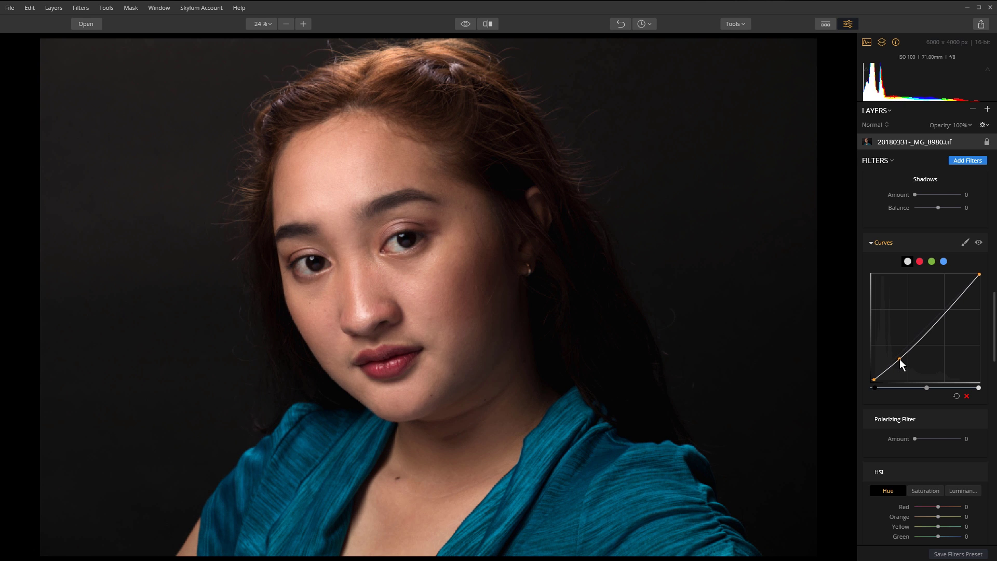
{"action": "left_click", "coordinate": [951, 303]}
{"action": "left_click_drag", "start_coordinate": [950, 302], "coordinate": [949, 301]}
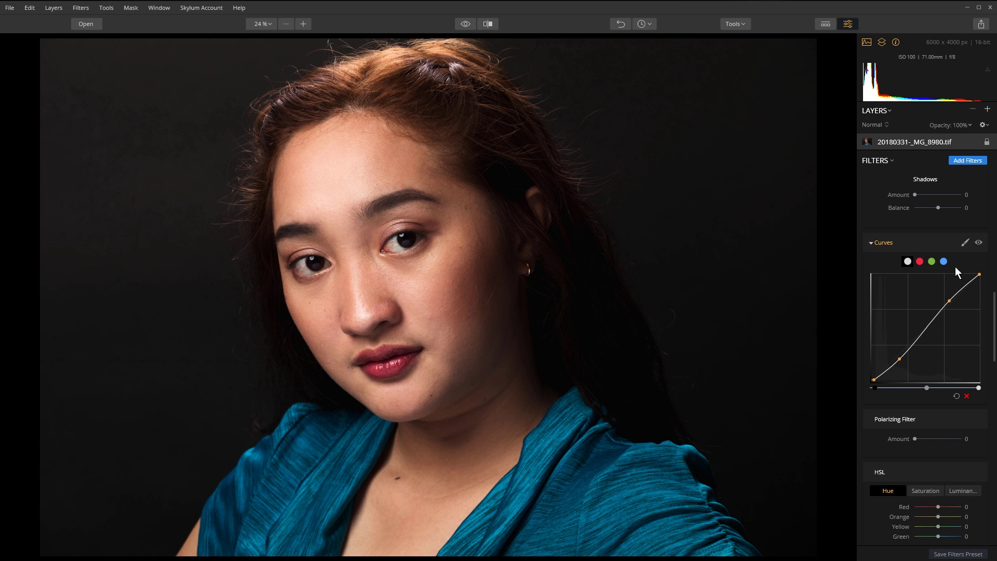
Compare the portrait with the Curves filter switched off and on
{"action": "left_click", "coordinate": [979, 243]}
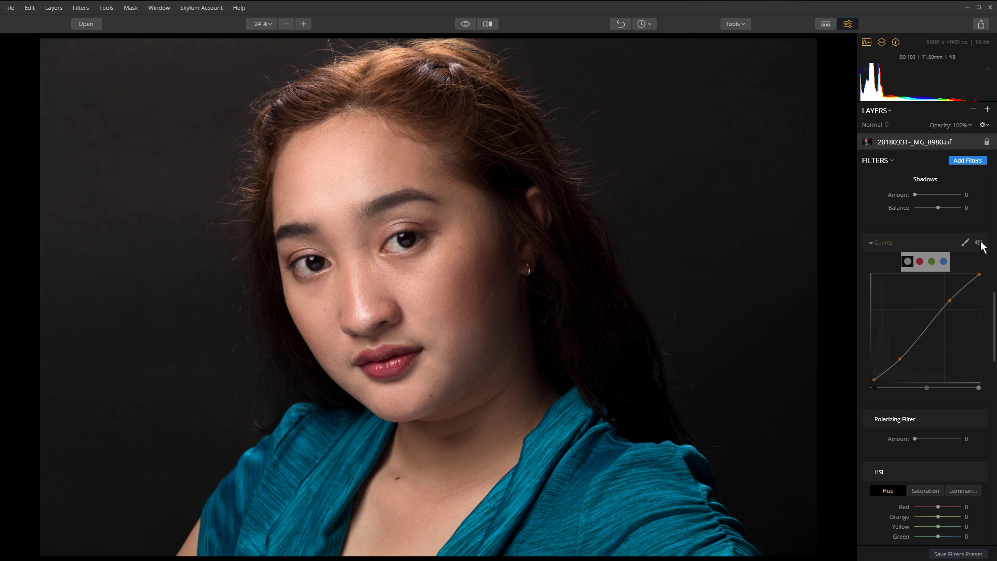
{"action": "left_click", "coordinate": [980, 243]}
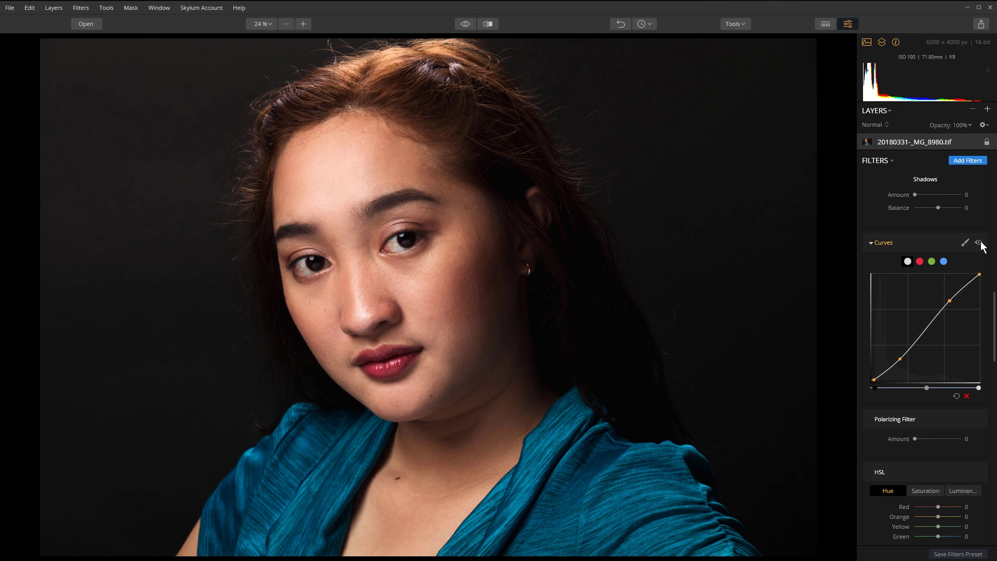
{"action": "left_click", "coordinate": [979, 243]}
{"action": "left_click", "coordinate": [979, 242]}
Apply the Orton Effect filter with Type 2 and an Amount of 46
{"action": "left_click_drag", "start_coordinate": [995, 315], "coordinate": [995, 481]}
{"action": "mouse_move", "coordinate": [948, 304]}
{"action": "left_click", "coordinate": [957, 304]}
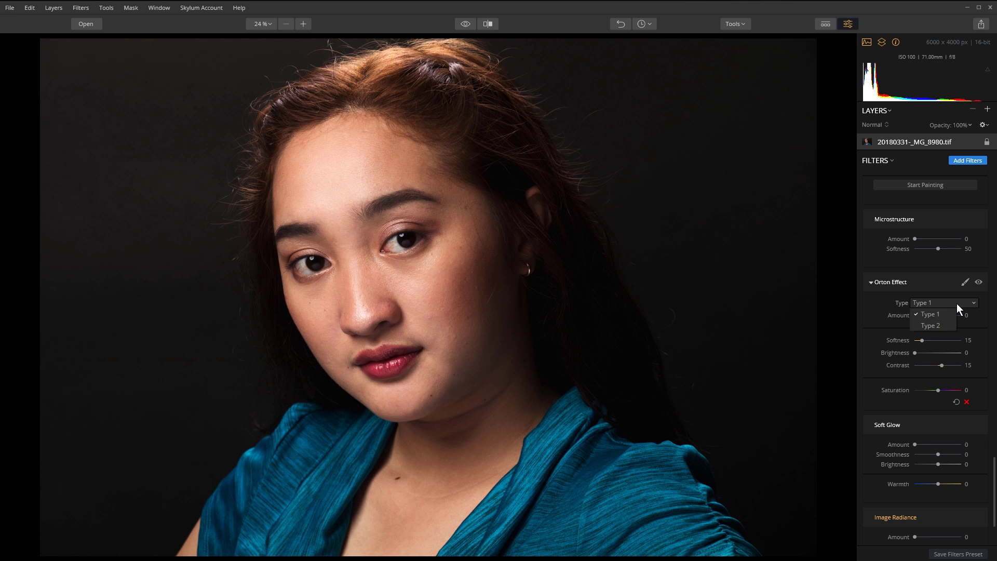
{"action": "left_click", "coordinate": [933, 326]}
{"action": "left_click_drag", "start_coordinate": [924, 316], "coordinate": [935, 316]}
Compare Type 1 and Type 2 of the Orton Effect and settle on Type 1
{"action": "left_click", "coordinate": [946, 301]}
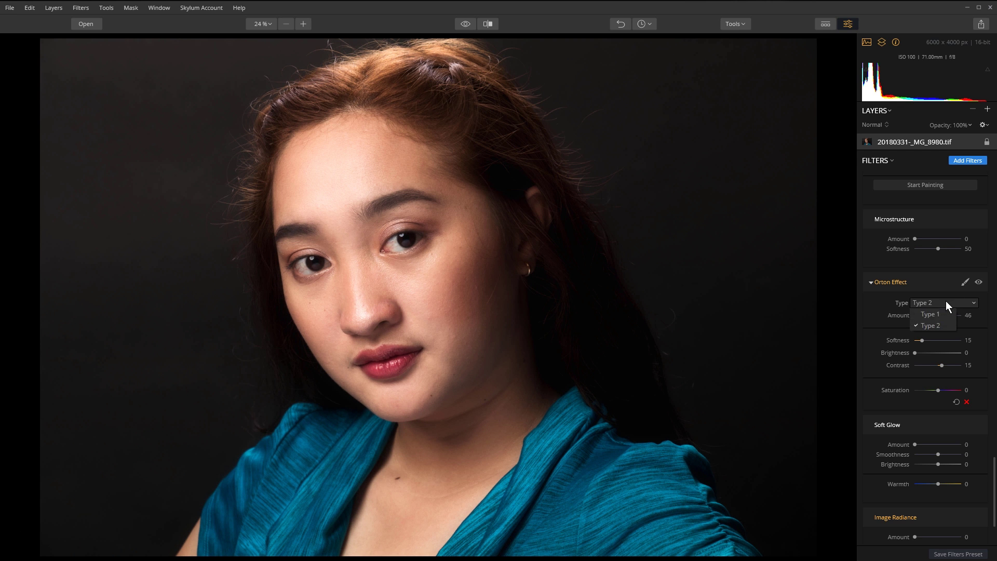
{"action": "left_click", "coordinate": [938, 310]}
{"action": "left_click", "coordinate": [946, 303]}
{"action": "left_click", "coordinate": [936, 325]}
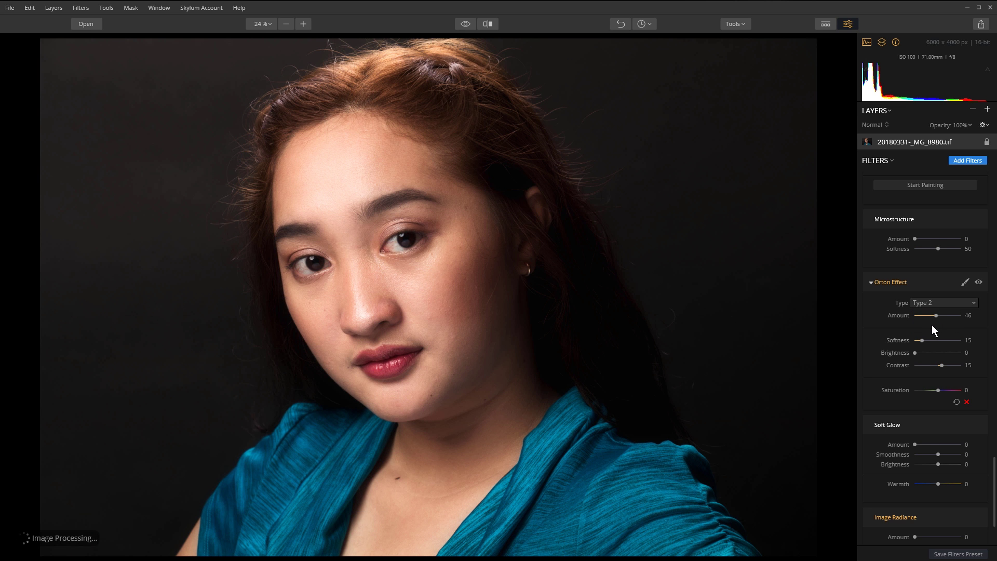
{"action": "left_click", "coordinate": [952, 305]}
{"action": "left_click", "coordinate": [940, 310]}
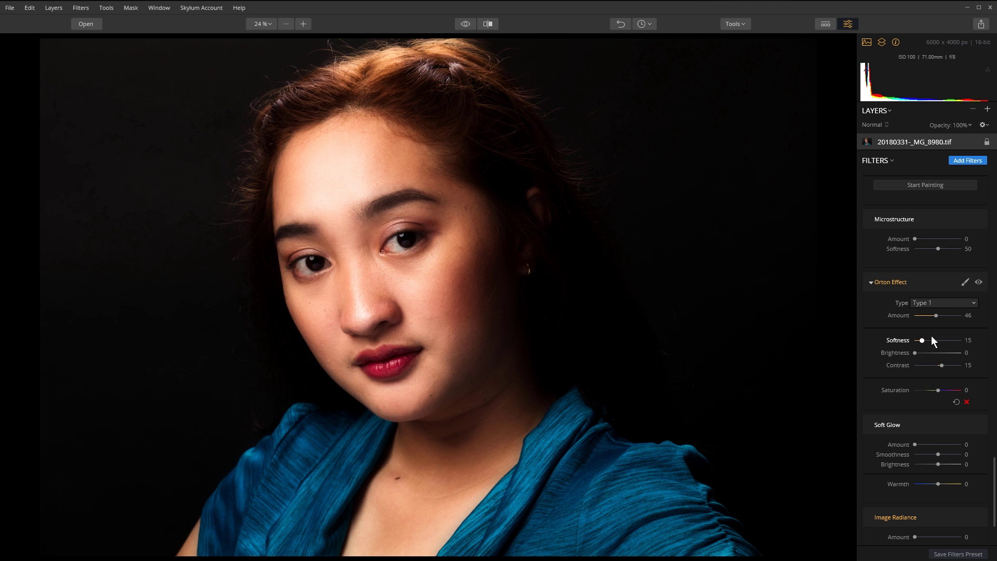
Raise the Orton Effect's Amount to 100 and examine the effect on the face up close and at full view
{"action": "left_click_drag", "start_coordinate": [933, 315], "coordinate": [968, 315]}
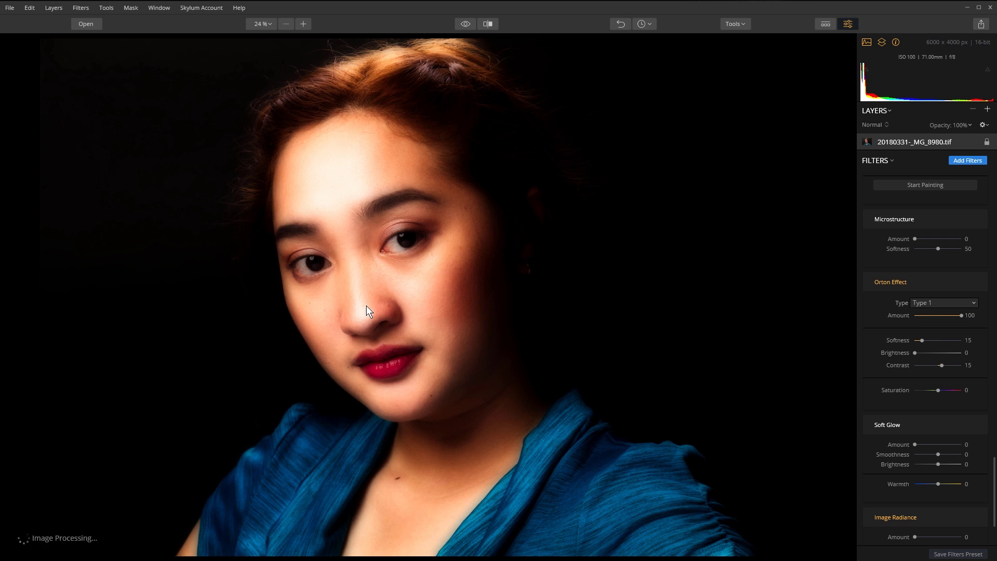
{"action": "scroll", "coordinate": [366, 305], "scroll_direction": "up", "scroll_amount": 2}
{"action": "scroll", "coordinate": [418, 301], "scroll_direction": "up", "scroll_amount": 2}
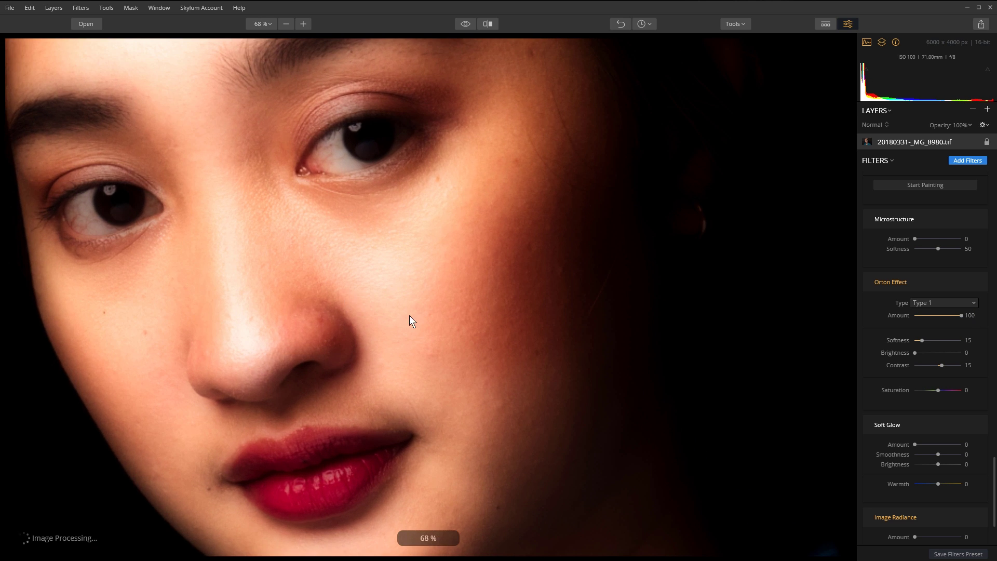
{"action": "scroll", "coordinate": [412, 284], "scroll_direction": "down", "scroll_amount": 3}
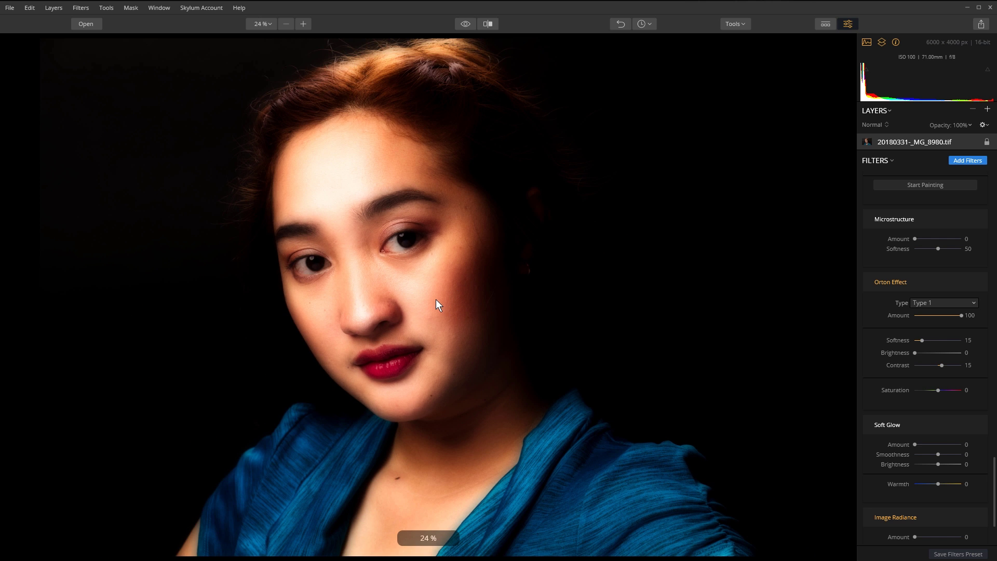
{"action": "left_click", "coordinate": [270, 24]}
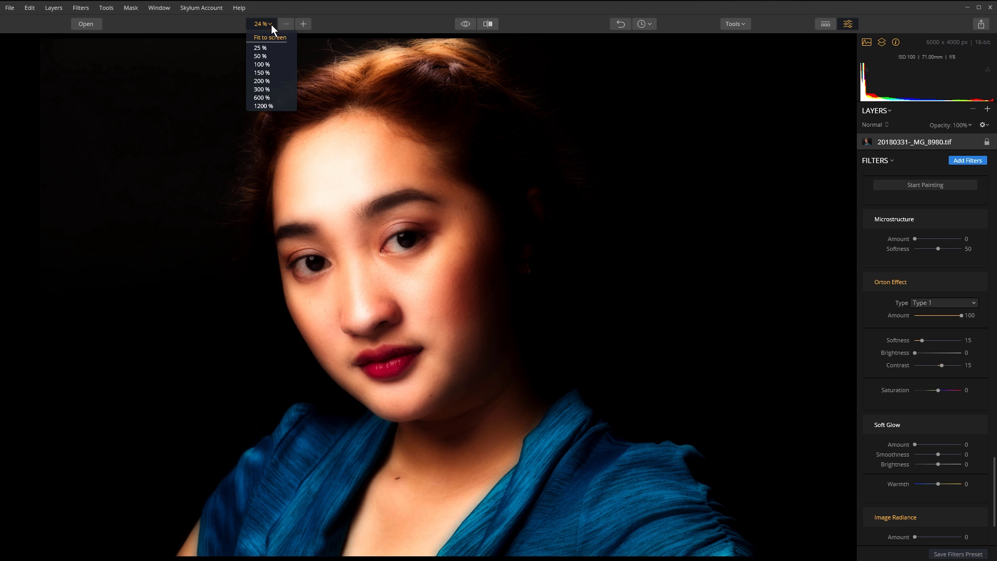
{"action": "left_click", "coordinate": [490, 289]}
{"action": "scroll", "coordinate": [505, 294], "scroll_direction": "up", "scroll_amount": 2}
{"action": "scroll", "coordinate": [504, 294], "scroll_direction": "down", "scroll_amount": 2}
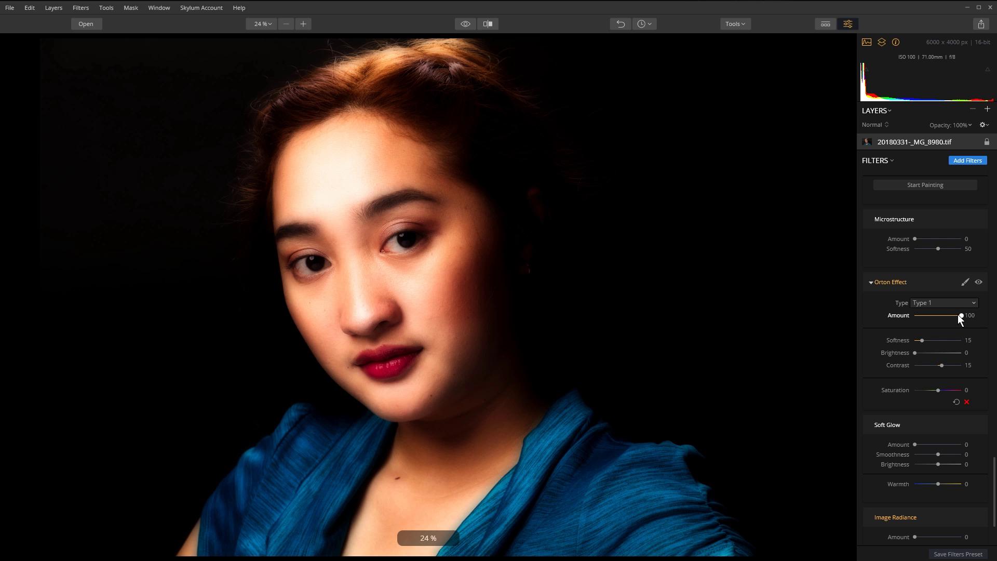
Set the Orton Effect's Amount to 40, Contrast to -4 and Brightness to 6
{"action": "mouse_move", "coordinate": [950, 314]}
{"action": "left_mouse_down"}
{"action": "mouse_move", "coordinate": [905, 311]}
{"action": "mouse_move", "coordinate": [933, 315]}
{"action": "left_mouse_up"}
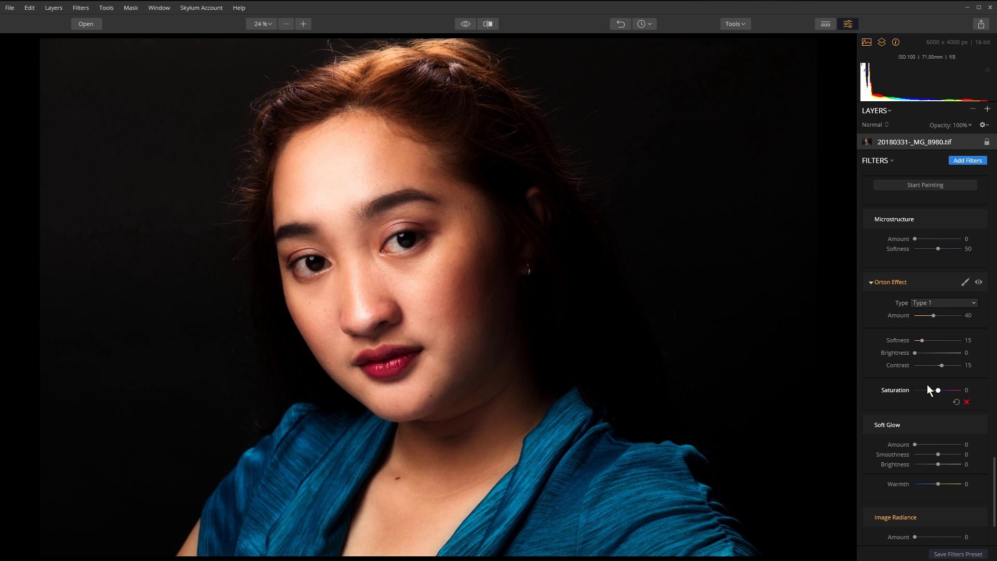
{"action": "mouse_move", "coordinate": [939, 366]}
{"action": "left_mouse_down"}
{"action": "mouse_move", "coordinate": [927, 366]}
{"action": "mouse_move", "coordinate": [936, 365]}
{"action": "left_mouse_up"}
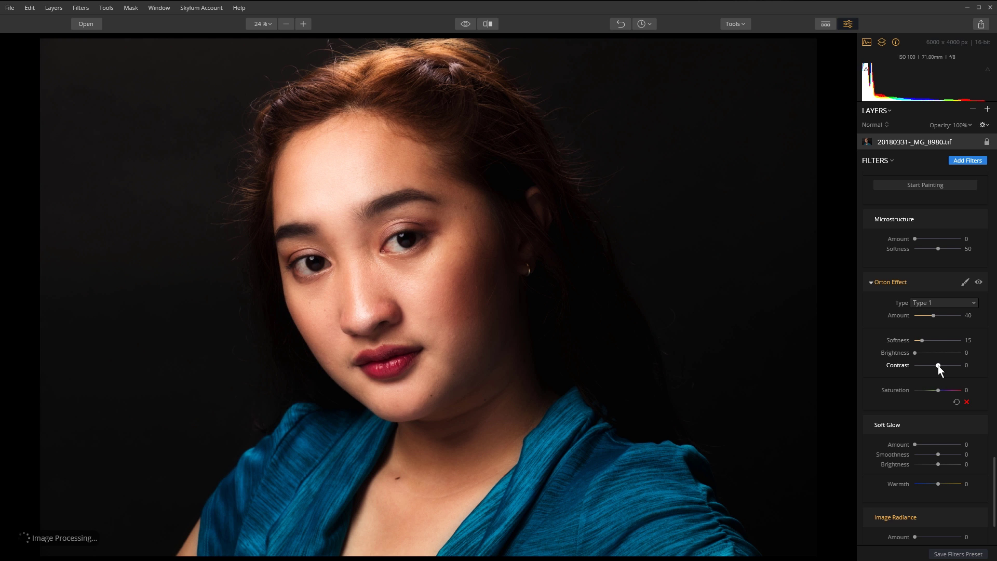
{"action": "left_click_drag", "start_coordinate": [937, 366], "coordinate": [935, 365]}
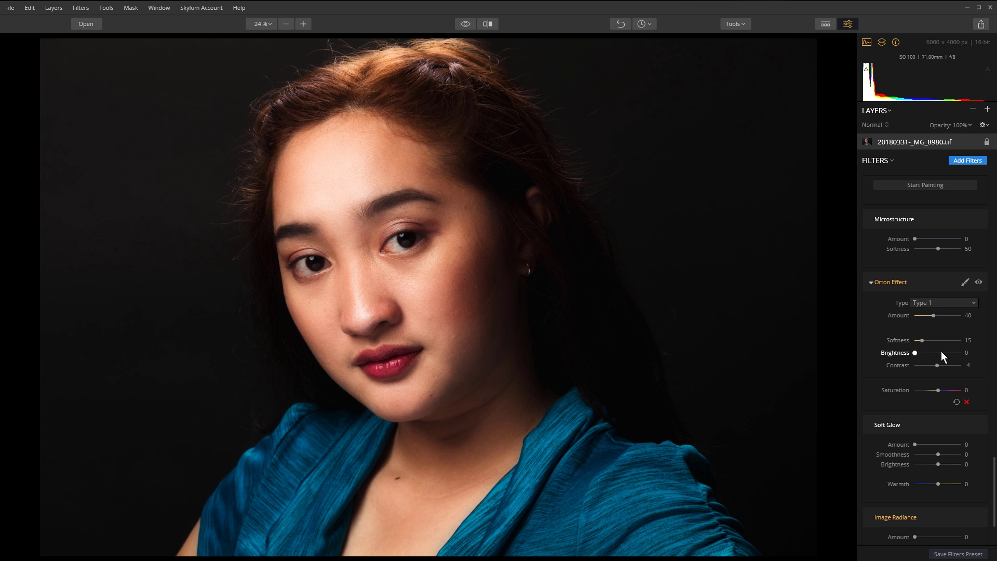
{"action": "mouse_move", "coordinate": [917, 353]}
{"action": "left_mouse_down"}
{"action": "mouse_move", "coordinate": [943, 354]}
{"action": "mouse_move", "coordinate": [915, 357]}
{"action": "left_mouse_up"}
Compare the portrait with the Orton Effect filter switched off and on
{"action": "left_click", "coordinate": [979, 282]}
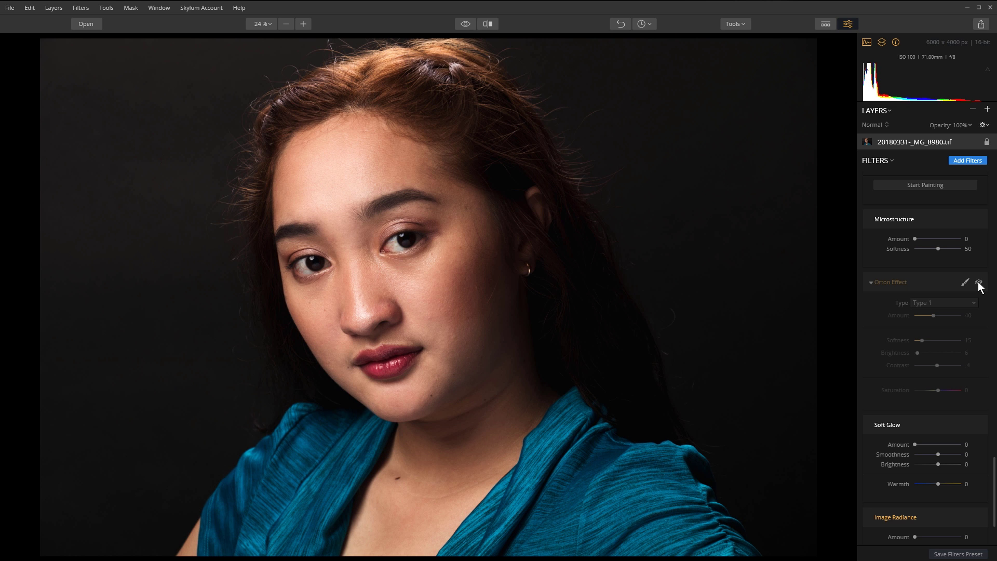
{"action": "left_click", "coordinate": [978, 282]}
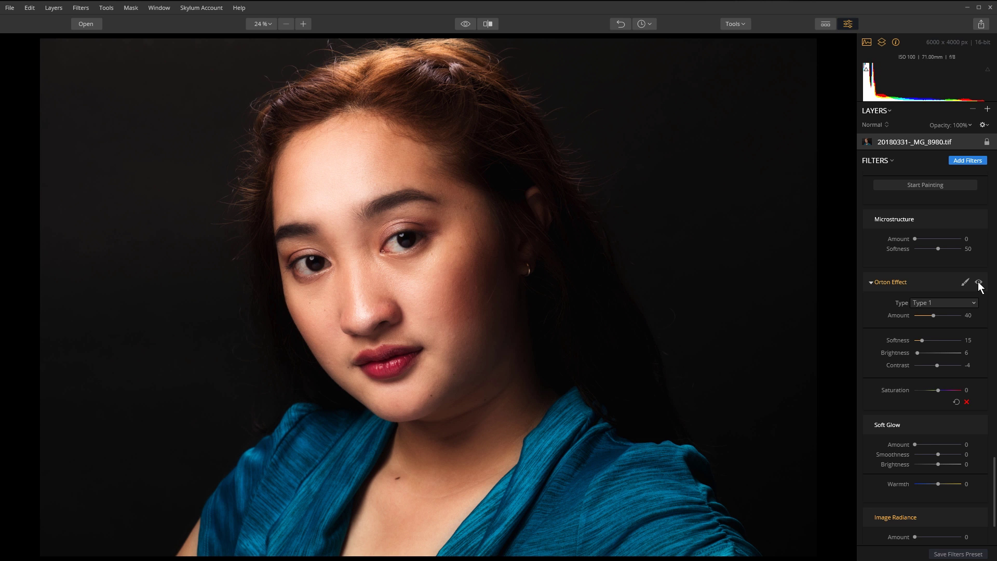
{"action": "left_click", "coordinate": [979, 282]}
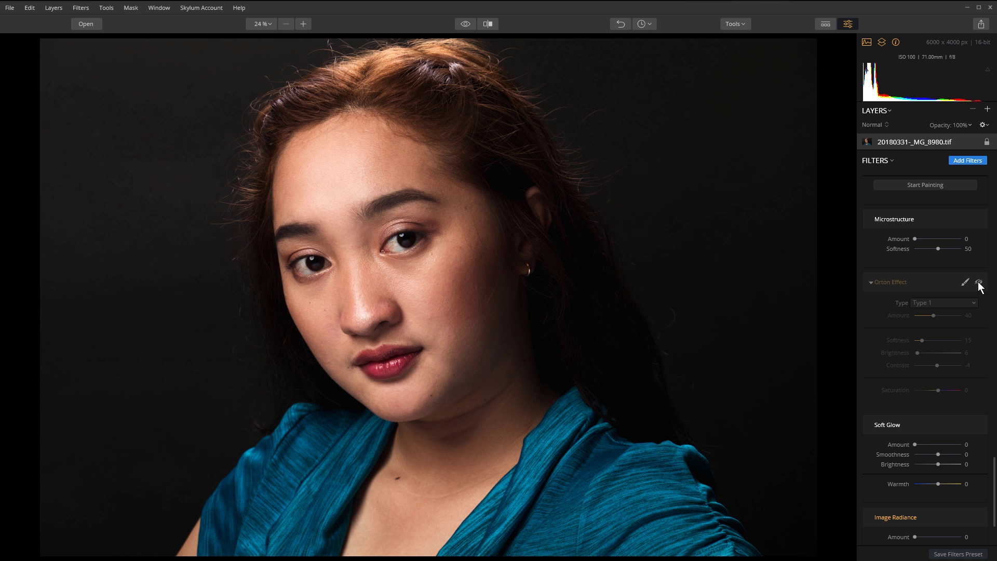
{"action": "left_click", "coordinate": [979, 282]}
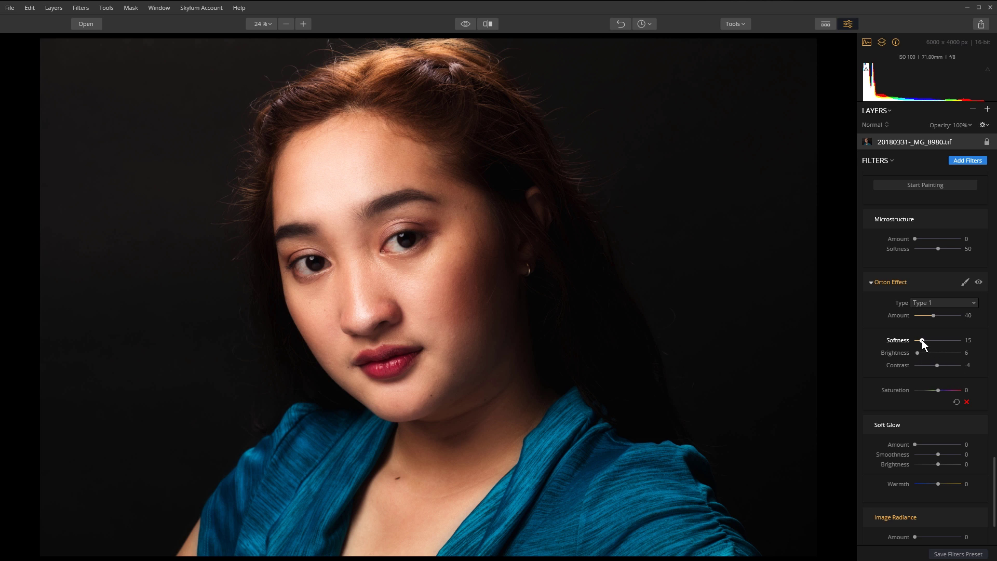
Set the Orton Effect's Softness to 41 and compare the portrait without and with the filter and all edits
{"action": "left_click_drag", "start_coordinate": [931, 340], "coordinate": [933, 340]}
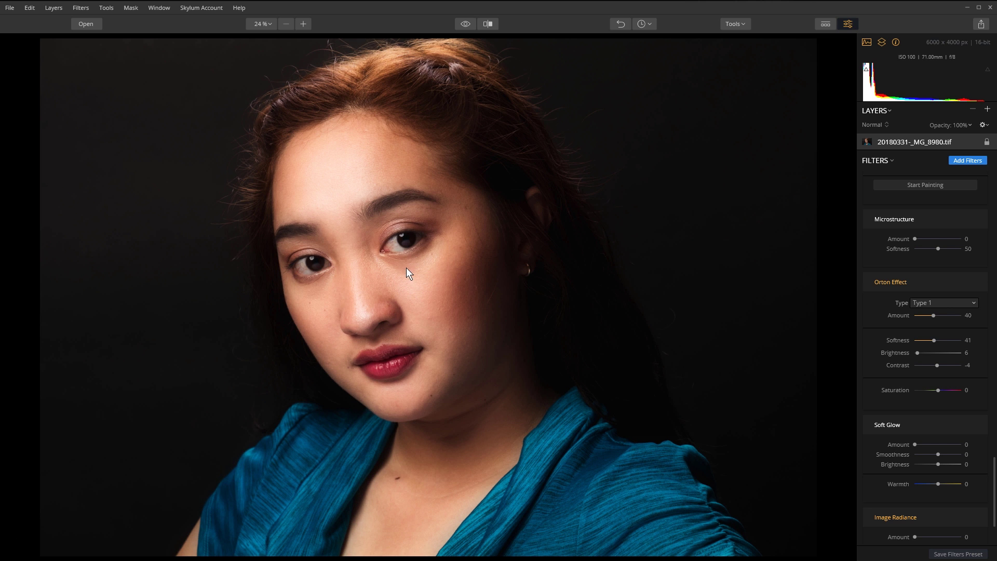
{"action": "mouse_move", "coordinate": [904, 329]}
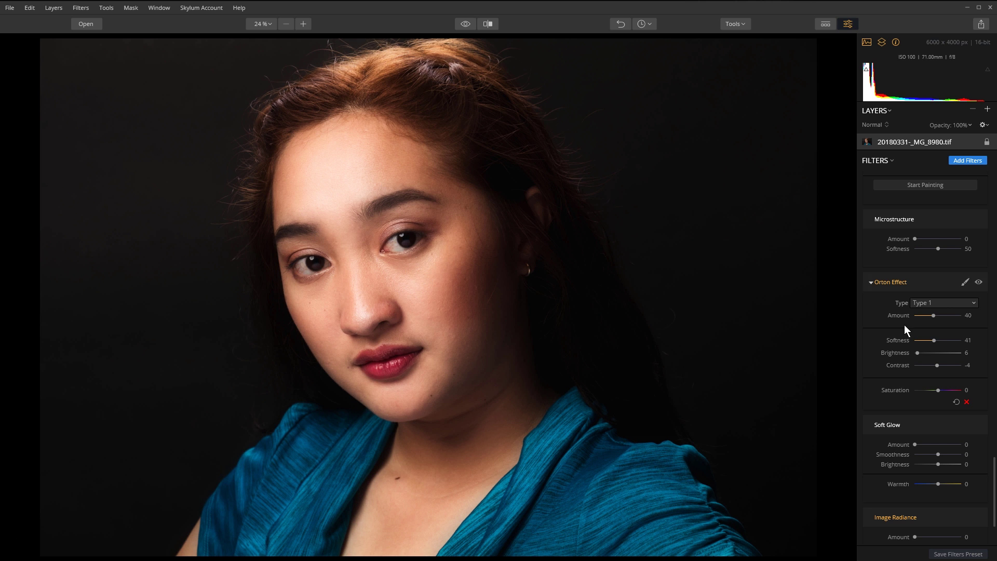
{"action": "left_click", "coordinate": [979, 282]}
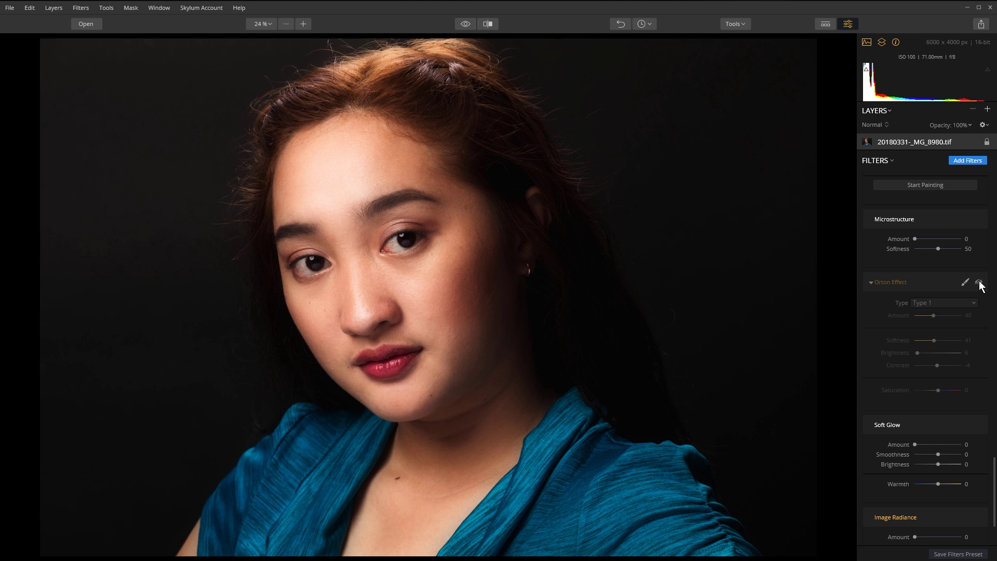
{"action": "left_click", "coordinate": [979, 282]}
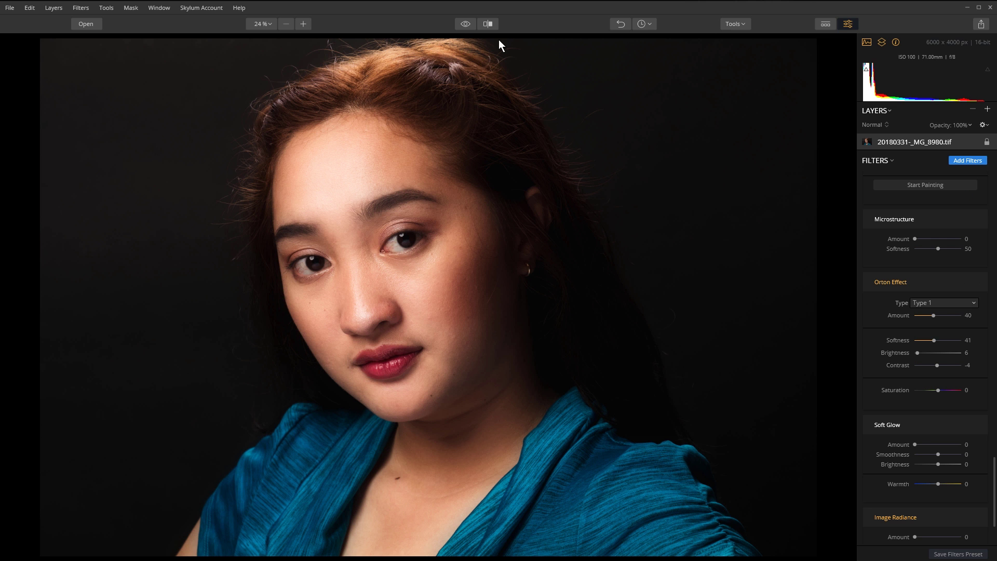
{"action": "left_click", "coordinate": [467, 23]}
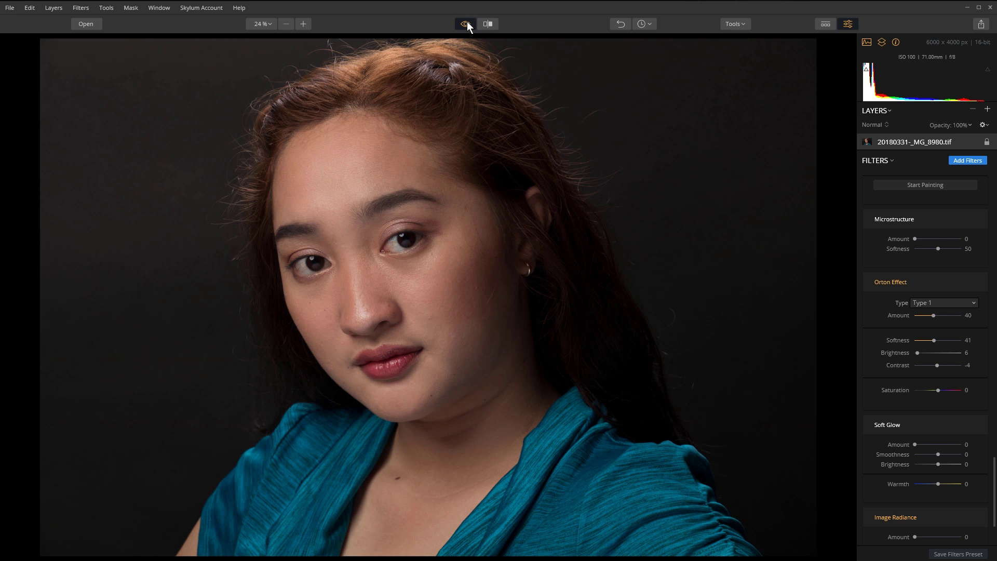
{"action": "left_click", "coordinate": [466, 23]}
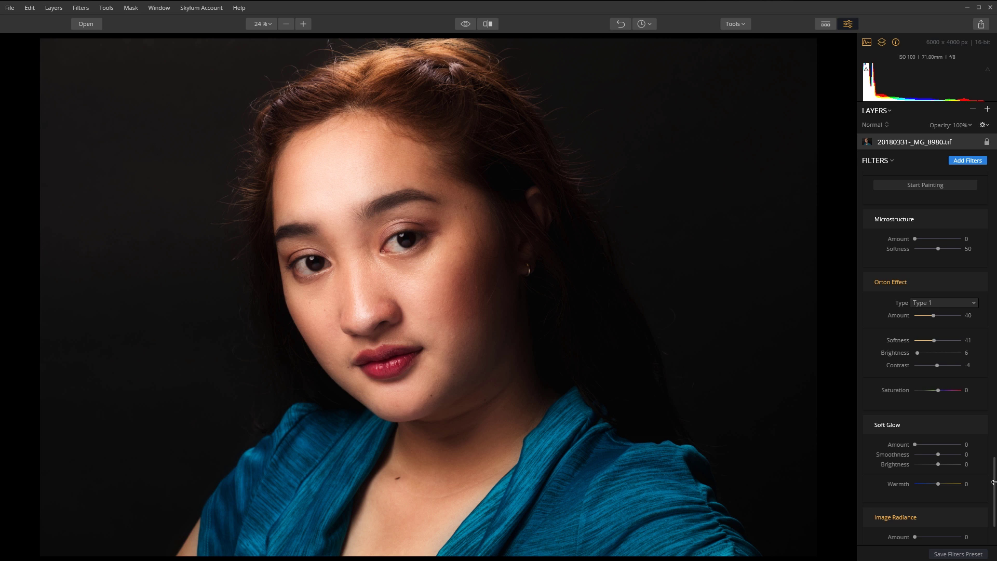
{"action": "mouse_move", "coordinate": [993, 496]}
{"action": "left_mouse_down"}
{"action": "mouse_move", "coordinate": [993, 506]}
{"action": "mouse_move", "coordinate": [994, 493]}
{"action": "left_mouse_up"}
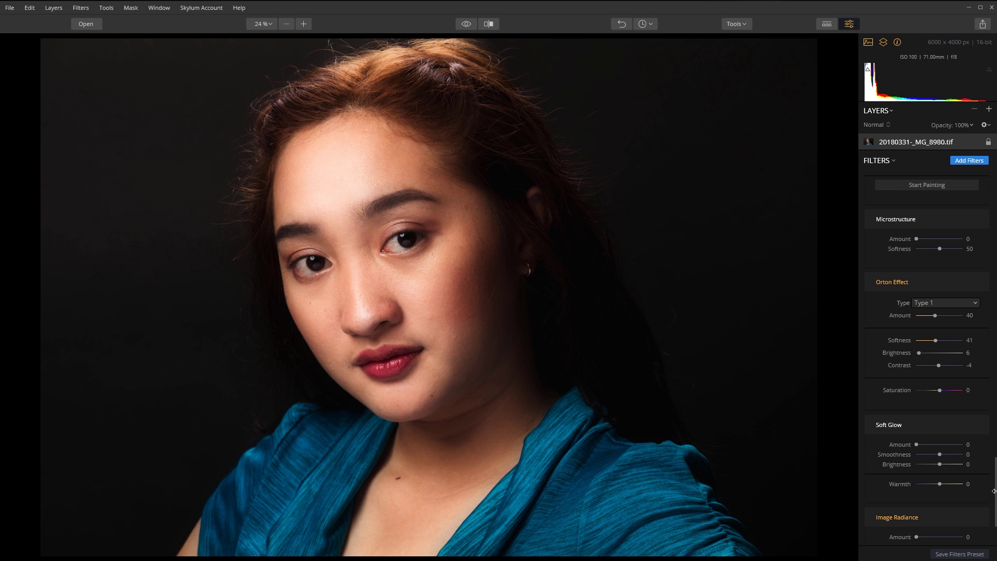
{"action": "scroll", "coordinate": [995, 488], "scroll_direction": "down", "scroll_amount": 3}
{"action": "scroll", "coordinate": [994, 490], "scroll_direction": "up", "scroll_amount": 10}
{"action": "scroll", "coordinate": [992, 492], "scroll_direction": "up", "scroll_amount": 15}
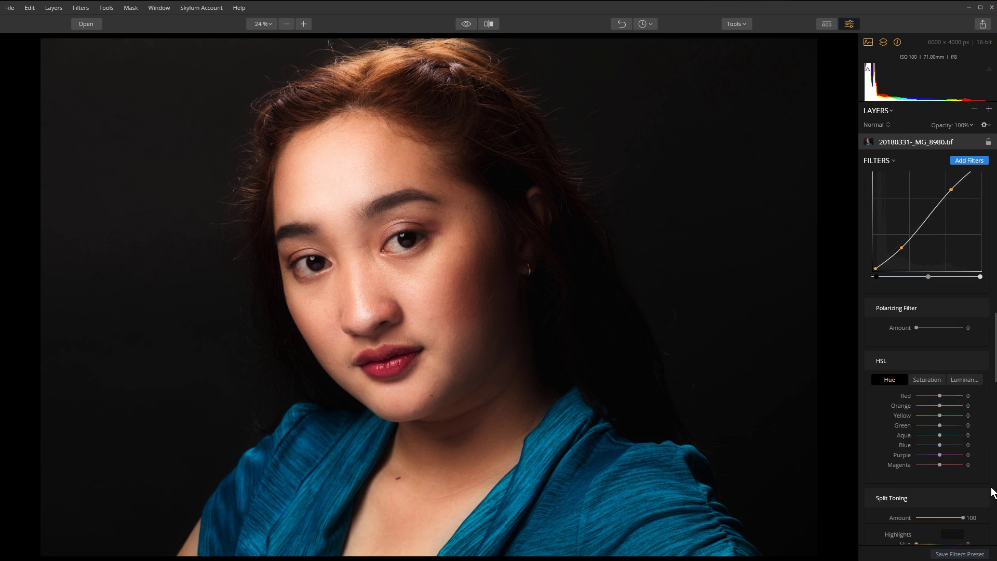
{"action": "scroll", "coordinate": [986, 489], "scroll_direction": "up", "scroll_amount": 1}
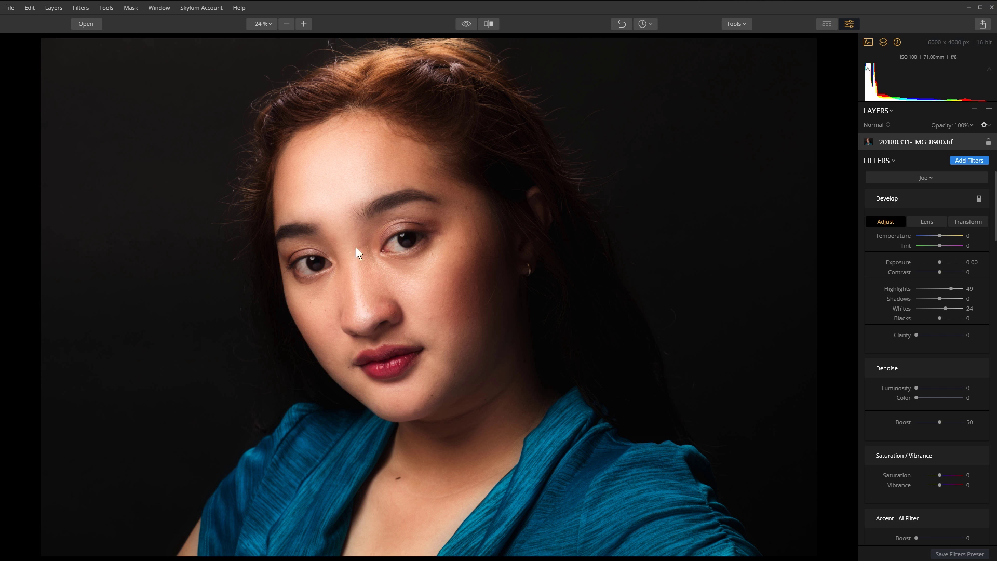
Add a new adjustment layer above the portrait and load the saved custom filter workspace on it
{"action": "scroll", "coordinate": [342, 239], "scroll_direction": "up", "scroll_amount": 5}
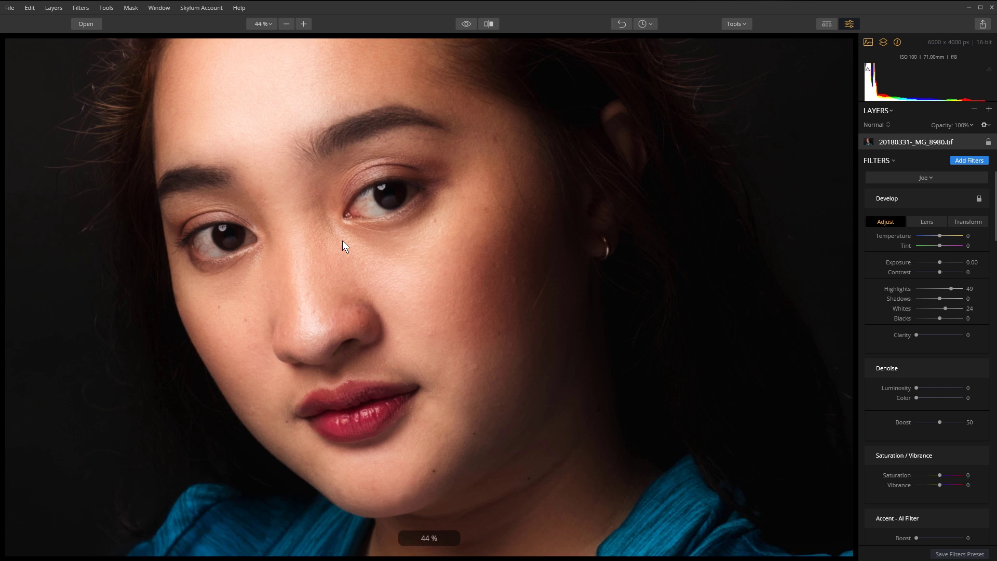
{"action": "left_click_drag", "start_coordinate": [311, 245], "coordinate": [391, 312]}
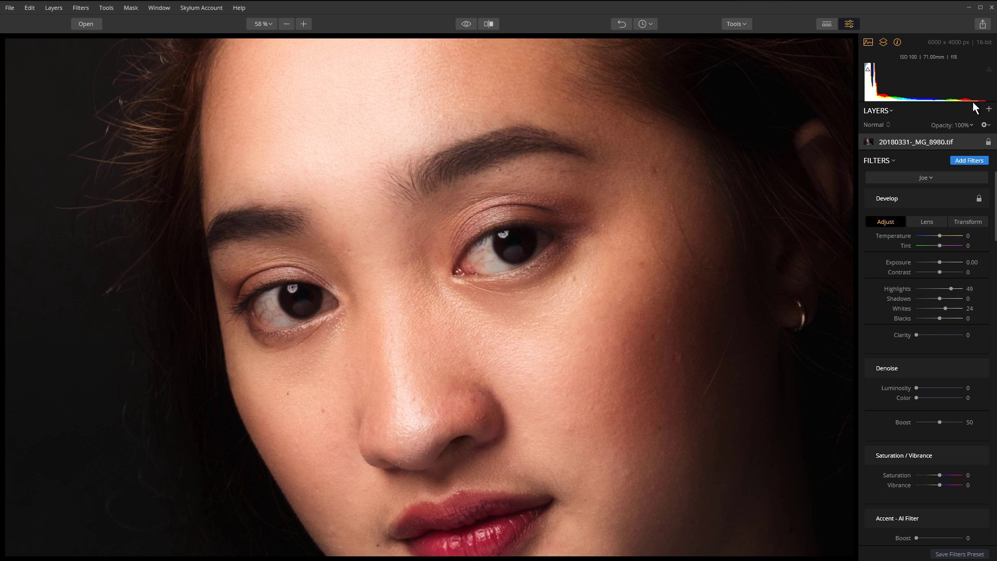
{"action": "left_click", "coordinate": [989, 109]}
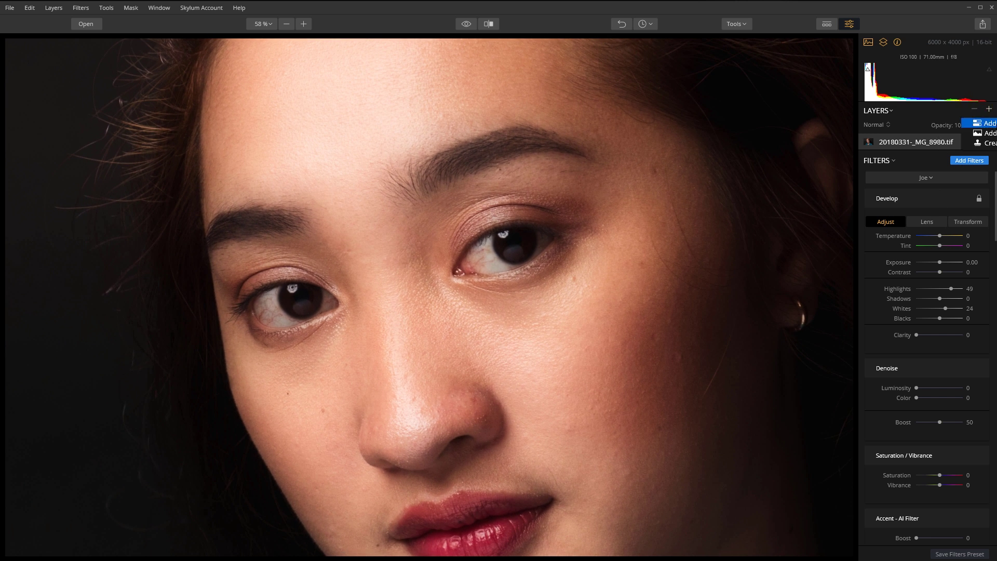
{"action": "left_click", "coordinate": [981, 123]}
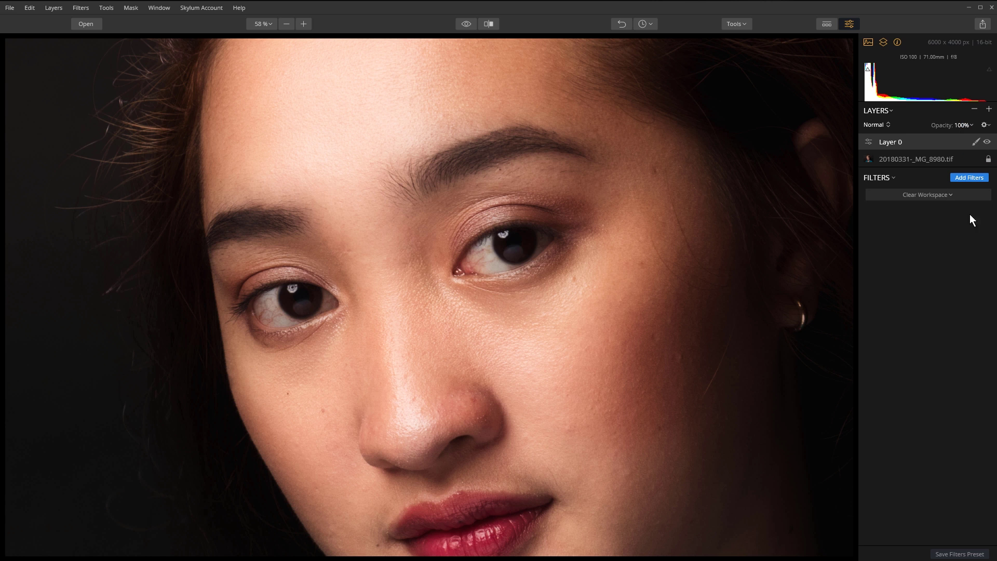
{"action": "left_click", "coordinate": [953, 195]}
{"action": "left_click", "coordinate": [898, 308]}
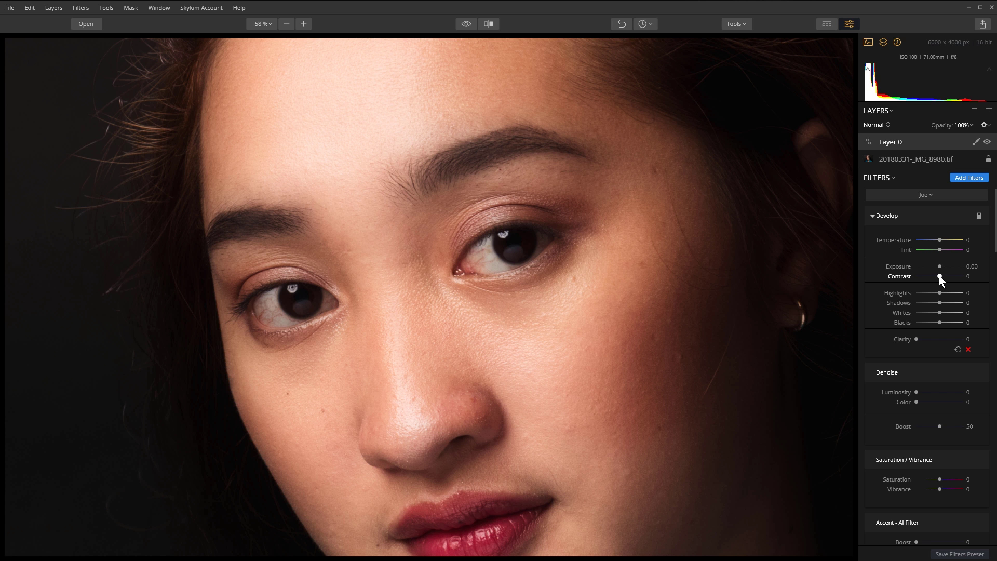
Set the new layer's Exposure to 0.33, Contrast to -33 and Saturation to -100
{"action": "left_click_drag", "start_coordinate": [939, 265], "coordinate": [941, 265]}
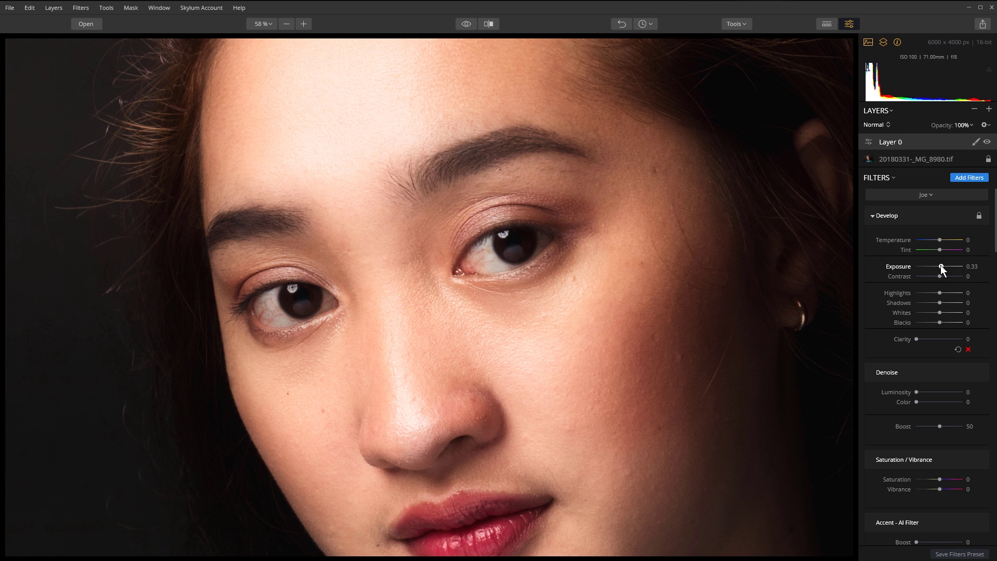
{"action": "left_click_drag", "start_coordinate": [938, 276], "coordinate": [931, 276]}
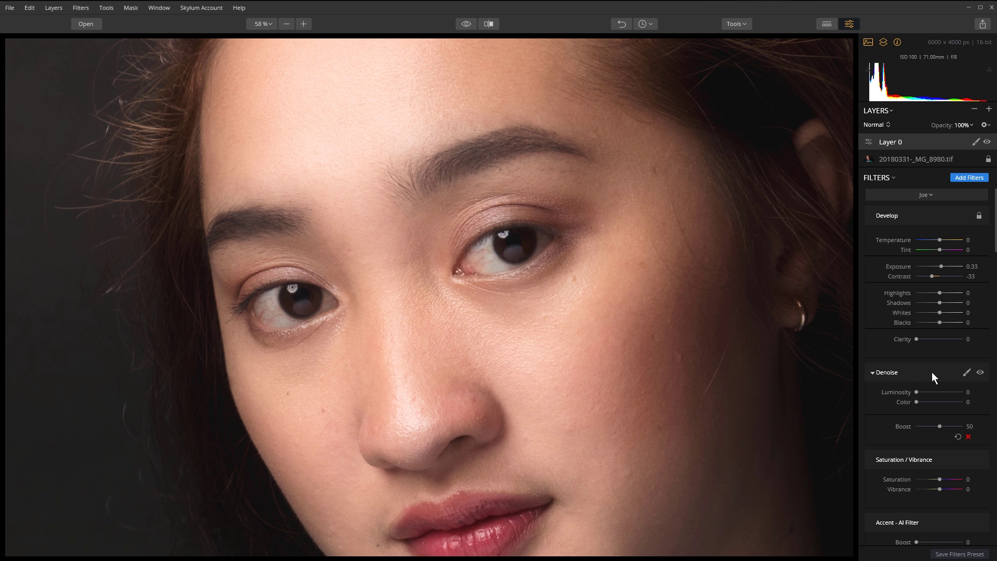
{"action": "left_click_drag", "start_coordinate": [940, 479], "coordinate": [902, 479]}
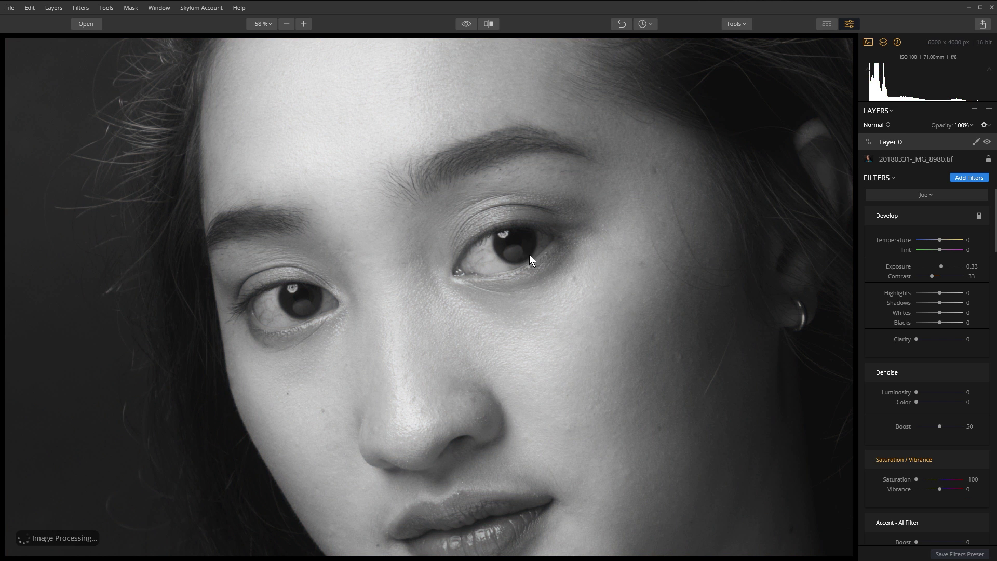
Start a brush mask on the desaturated layer with size 41, opacity 50% and softness 74%
{"action": "left_click", "coordinate": [974, 141]}
{"action": "left_click", "coordinate": [948, 155]}
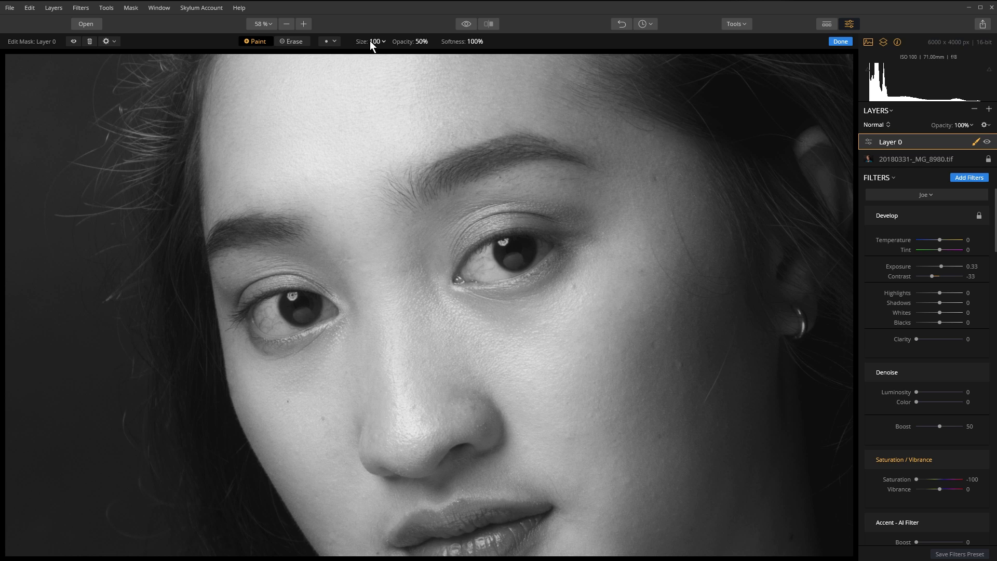
{"action": "left_click", "coordinate": [383, 41]}
{"action": "left_click_drag", "start_coordinate": [363, 61], "coordinate": [358, 62]}
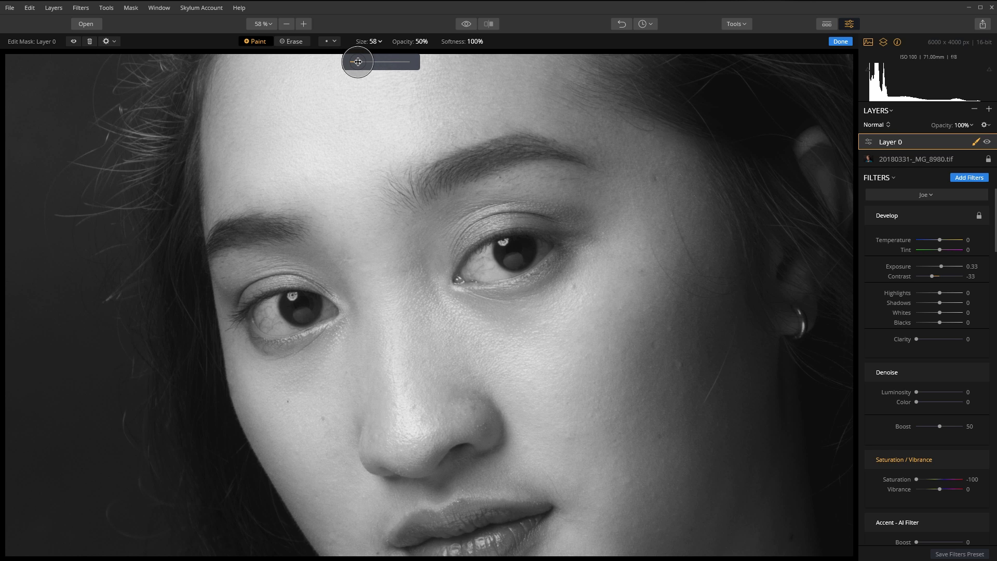
{"action": "left_click", "coordinate": [425, 41]}
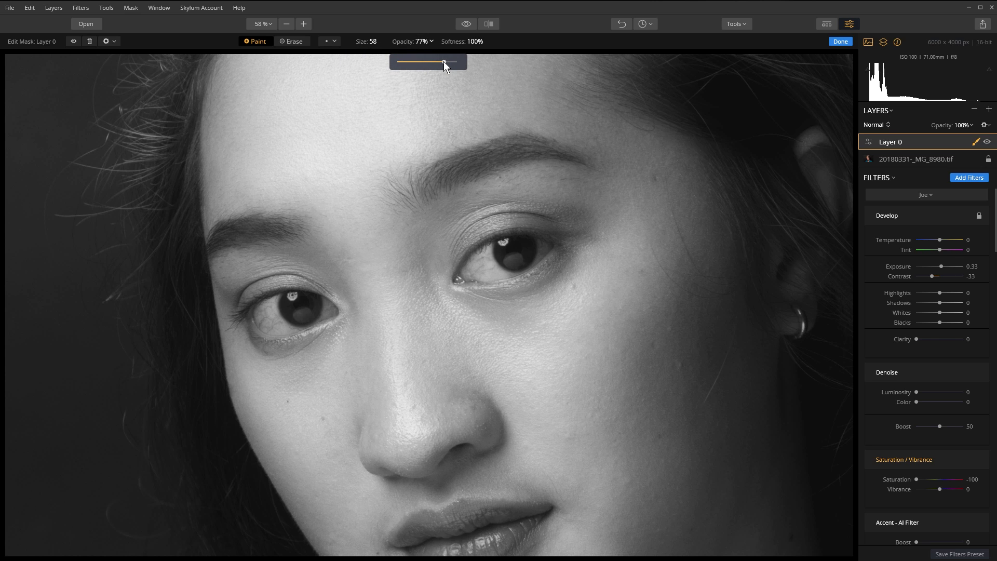
{"action": "left_click", "coordinate": [469, 41]}
{"action": "left_click_drag", "start_coordinate": [510, 62], "coordinate": [495, 62]}
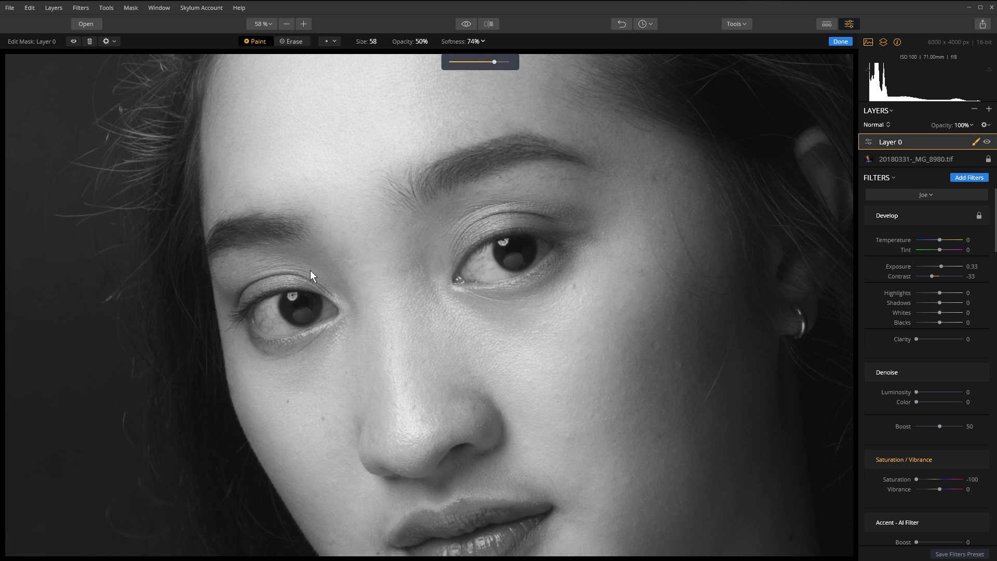
{"action": "left_click", "coordinate": [401, 14]}
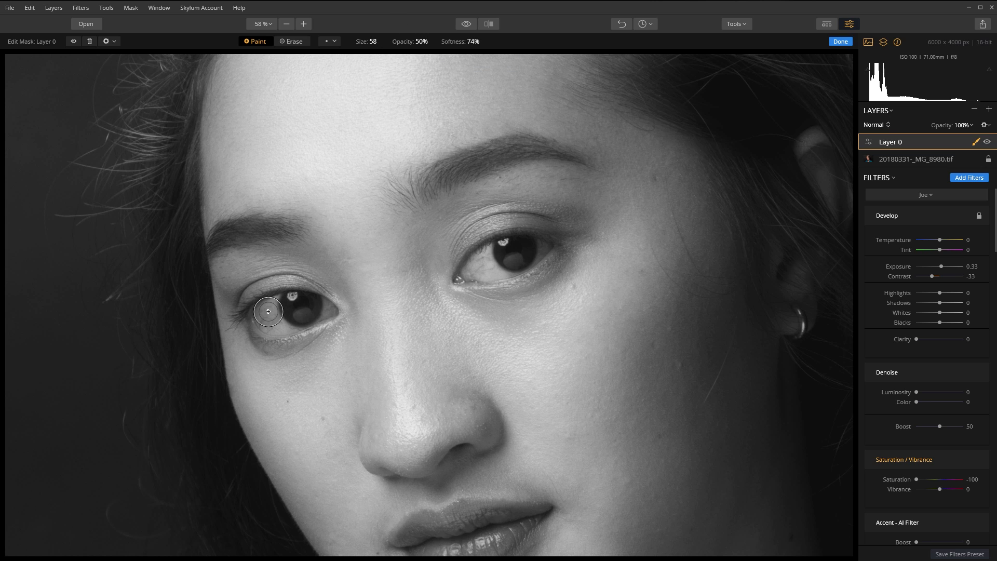
{"action": "left_click", "coordinate": [379, 46]}
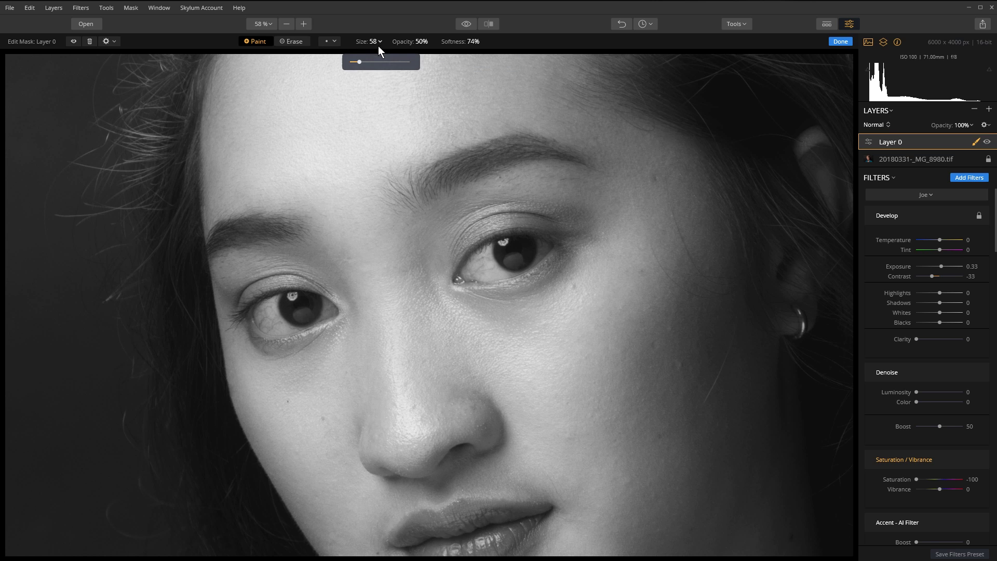
{"action": "left_click_drag", "start_coordinate": [358, 62], "coordinate": [356, 62]}
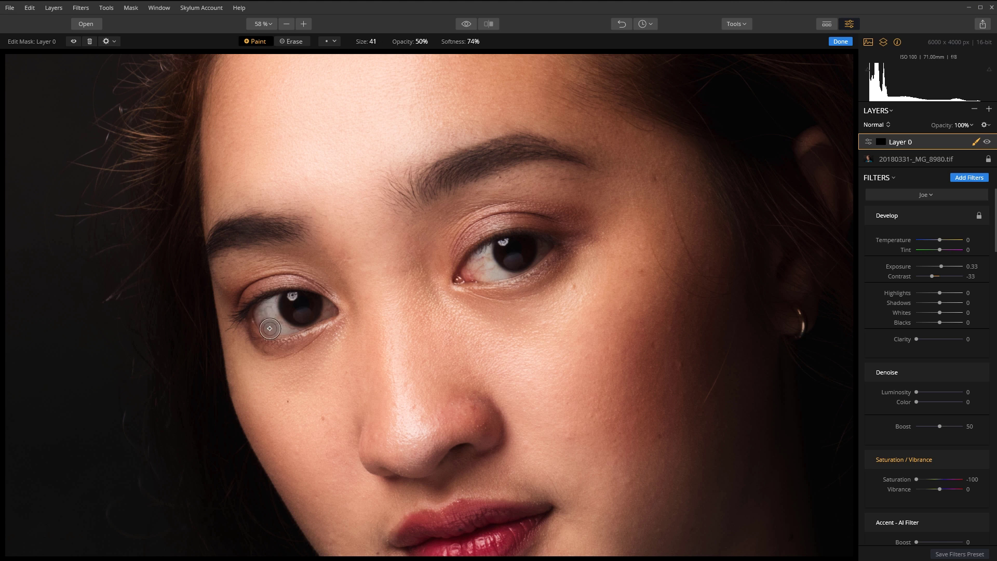
Paint the mask over the whites of both eyes and compare them with the layer hidden and shown
{"action": "mouse_move", "coordinate": [274, 308]}
{"action": "left_mouse_down"}
{"action": "mouse_move", "coordinate": [258, 318]}
{"action": "mouse_move", "coordinate": [286, 330]}
{"action": "mouse_move", "coordinate": [335, 307]}
{"action": "mouse_move", "coordinate": [271, 323]}
{"action": "mouse_move", "coordinate": [265, 310]}
{"action": "left_mouse_up"}
{"action": "mouse_move", "coordinate": [517, 277]}
{"action": "left_mouse_down"}
{"action": "mouse_move", "coordinate": [489, 256]}
{"action": "mouse_move", "coordinate": [468, 270]}
{"action": "mouse_move", "coordinate": [492, 274]}
{"action": "mouse_move", "coordinate": [475, 264]}
{"action": "mouse_move", "coordinate": [490, 261]}
{"action": "mouse_move", "coordinate": [470, 271]}
{"action": "mouse_move", "coordinate": [541, 247]}
{"action": "left_mouse_up"}
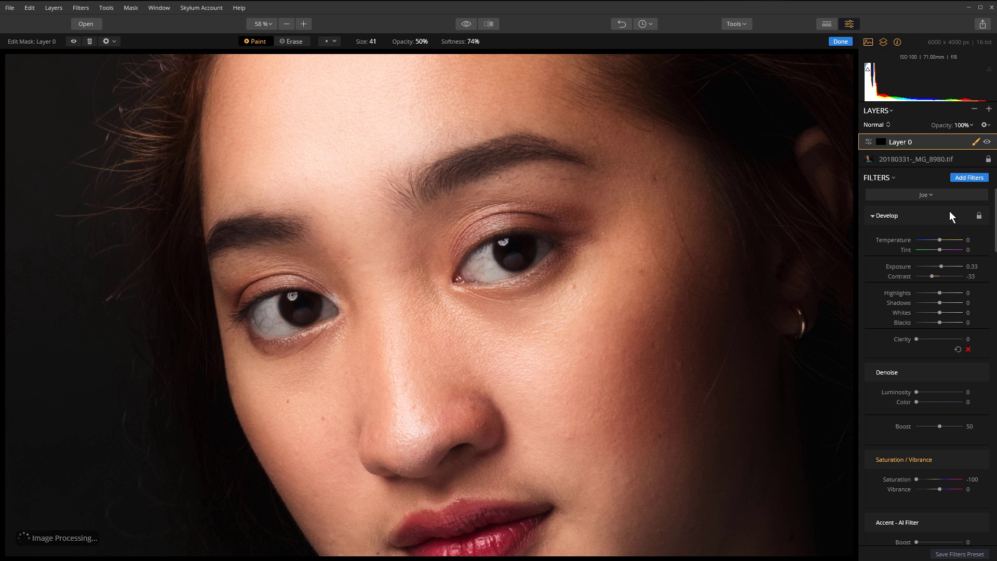
{"action": "left_click", "coordinate": [987, 143]}
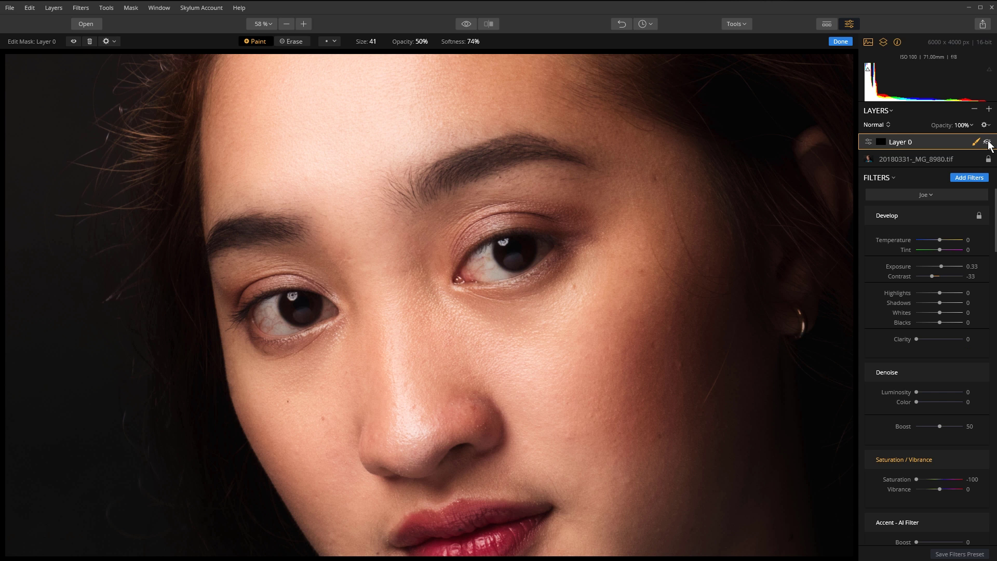
{"action": "left_click", "coordinate": [988, 142]}
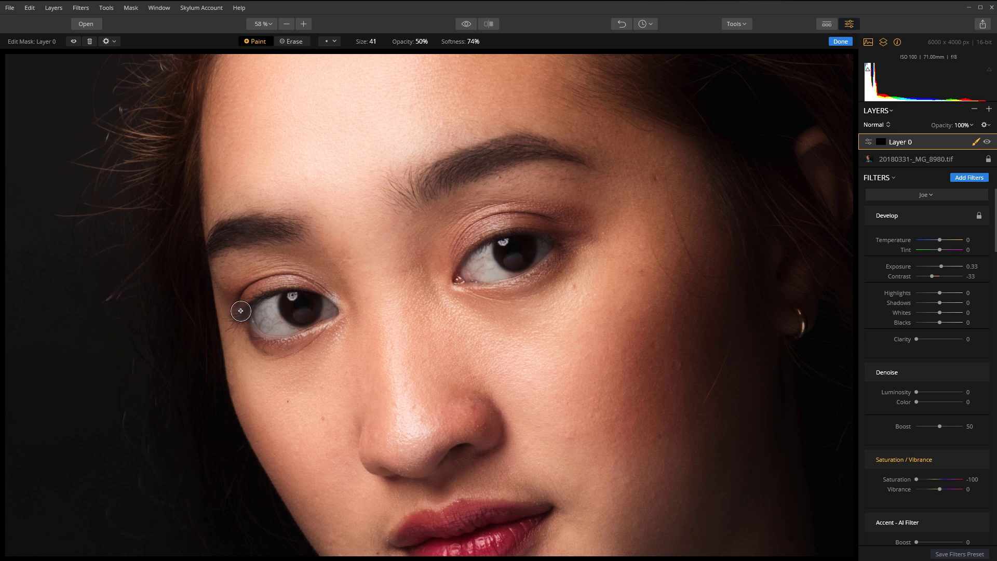
Erase the mask from the skin around the outer corner and lower lid of the eye nearer the earring, and return to painting mode
{"action": "left_click", "coordinate": [292, 42]}
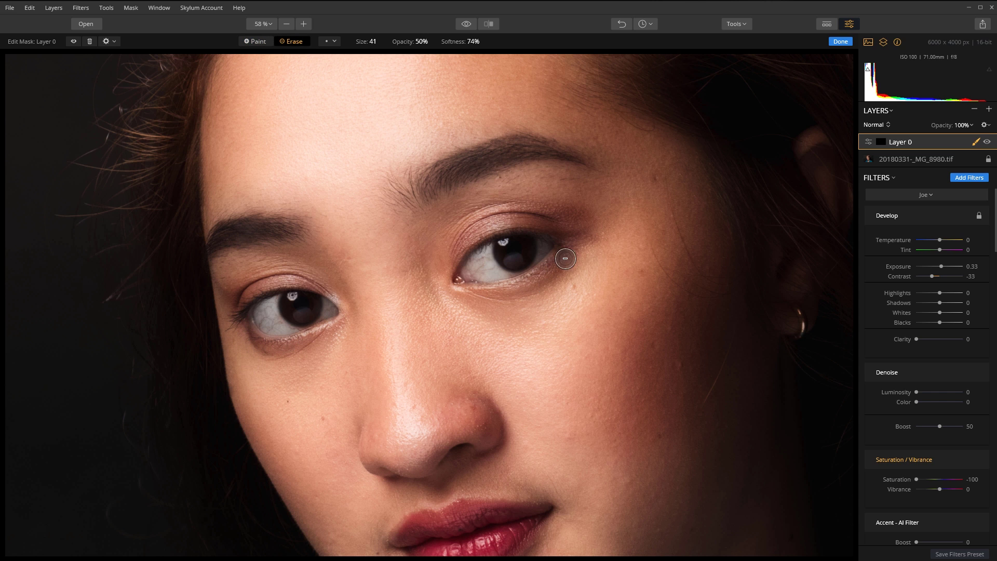
{"action": "mouse_move", "coordinate": [568, 252]}
{"action": "left_mouse_down"}
{"action": "mouse_move", "coordinate": [544, 277]}
{"action": "mouse_move", "coordinate": [555, 266]}
{"action": "mouse_move", "coordinate": [473, 298]}
{"action": "left_mouse_up"}
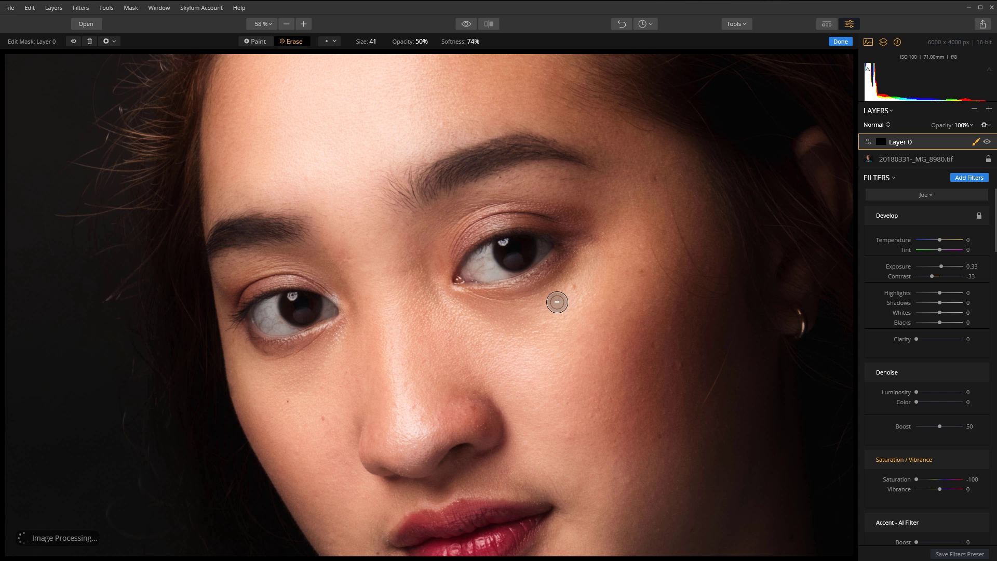
{"action": "left_click", "coordinate": [253, 39]}
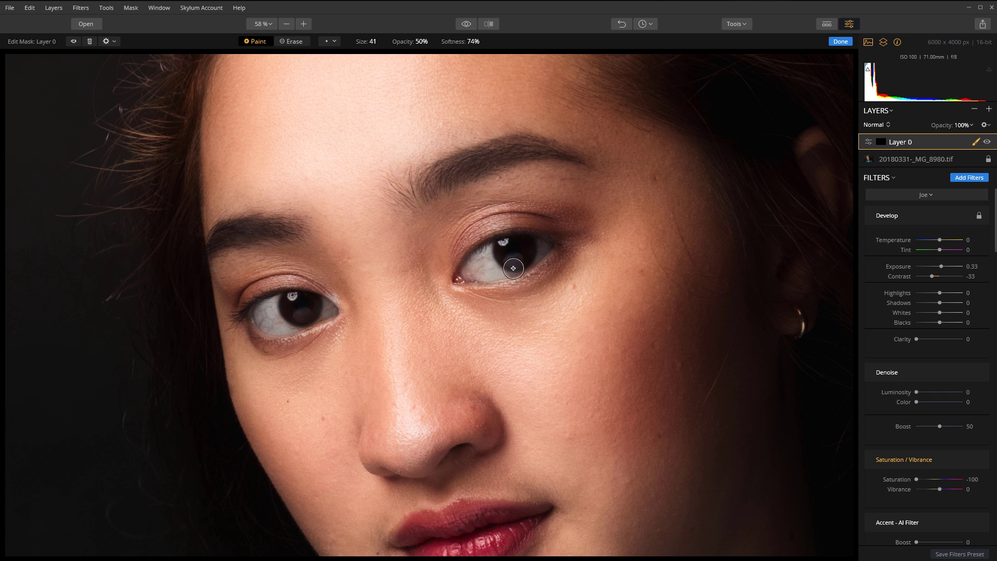
Add a second adjustment layer with the saved custom filter workspace and set its Saturation to 27 and Exposure to 0.67
{"action": "left_click", "coordinate": [989, 109]}
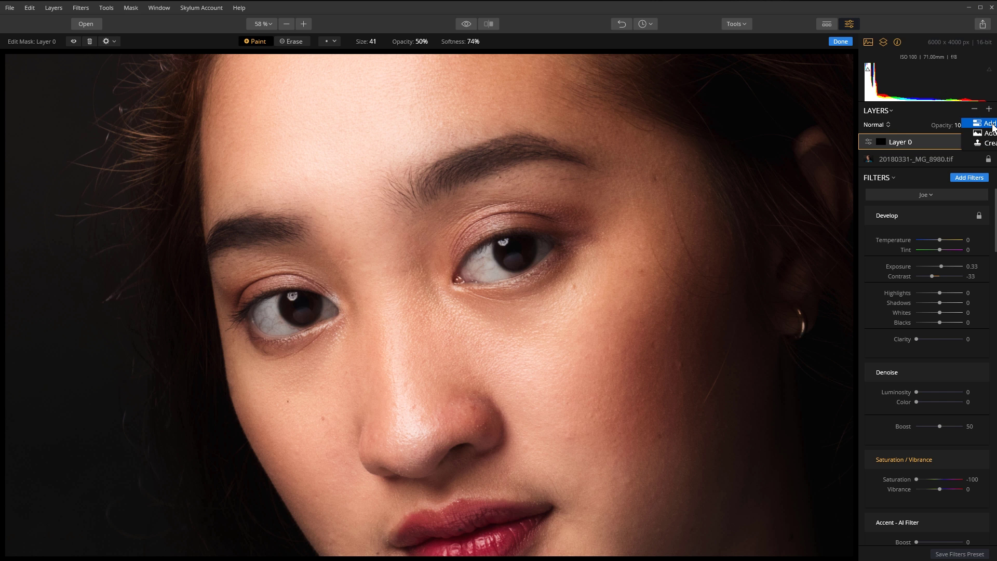
{"action": "left_click", "coordinate": [989, 124]}
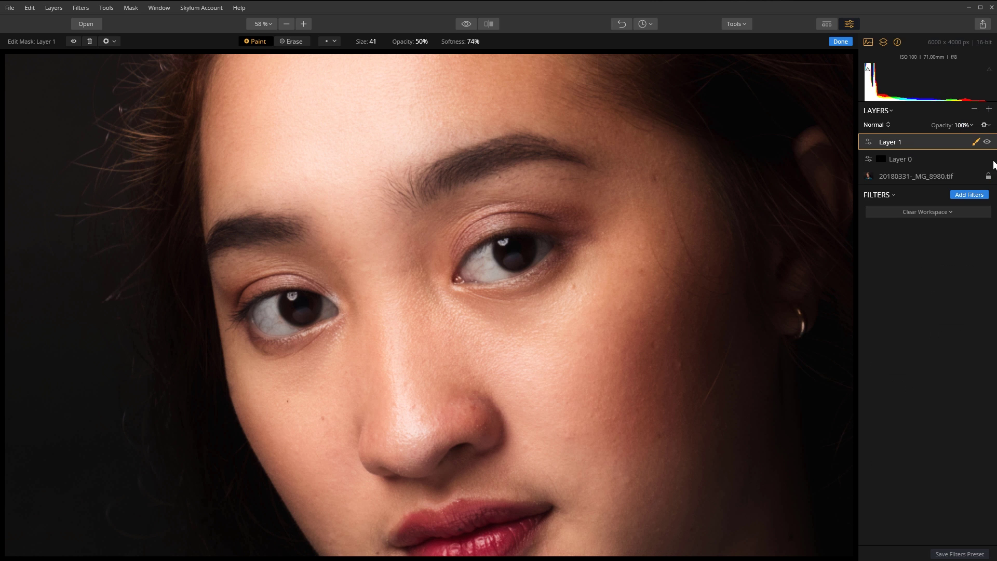
{"action": "left_click", "coordinate": [945, 208]}
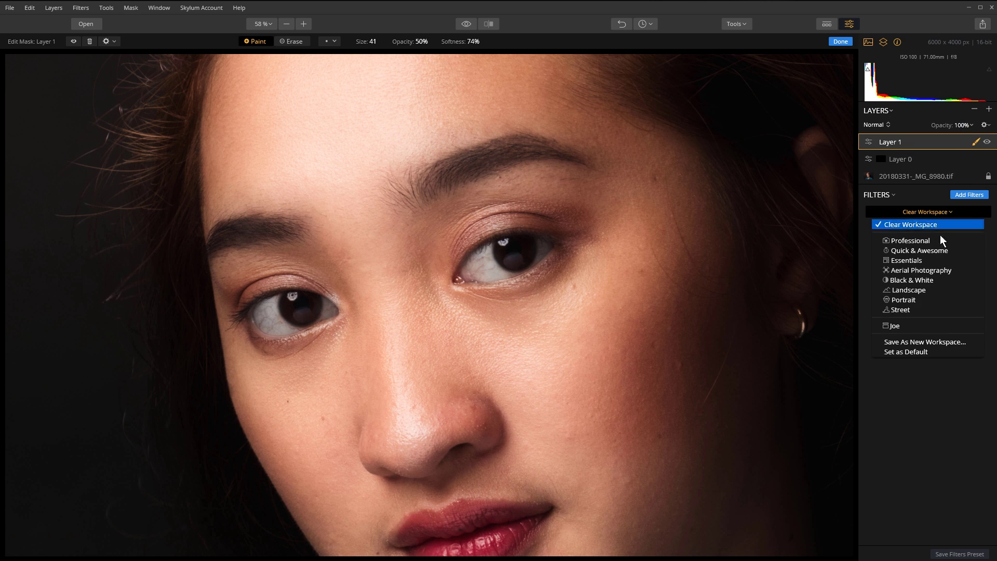
{"action": "left_click", "coordinate": [894, 325]}
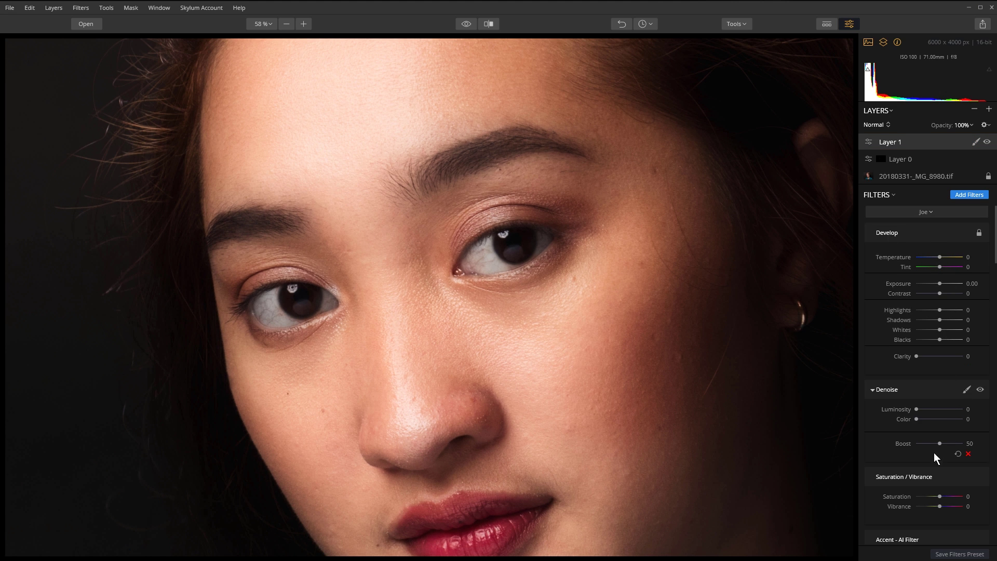
{"action": "left_click_drag", "start_coordinate": [940, 497], "coordinate": [944, 500]}
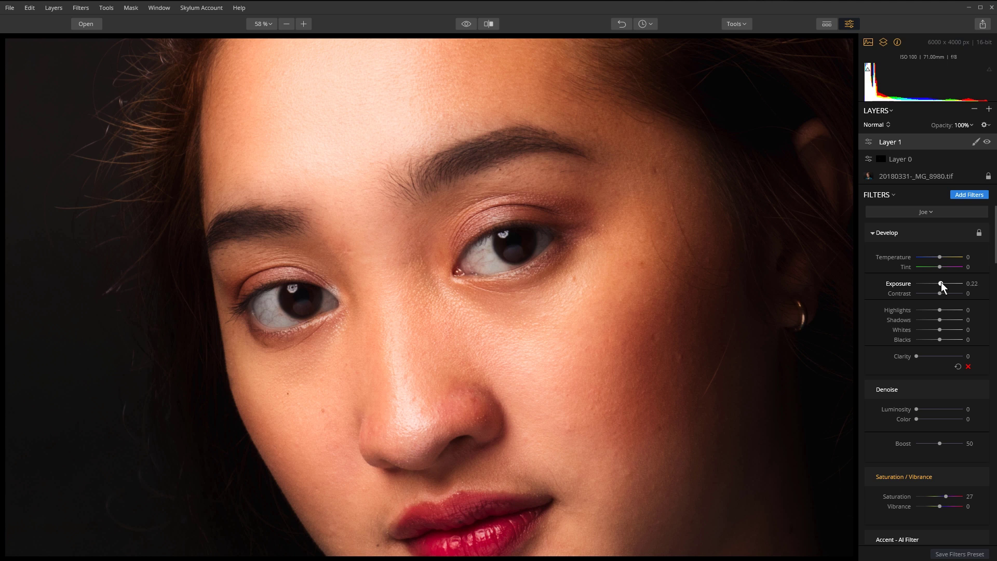
{"action": "left_click_drag", "start_coordinate": [940, 283], "coordinate": [943, 283]}
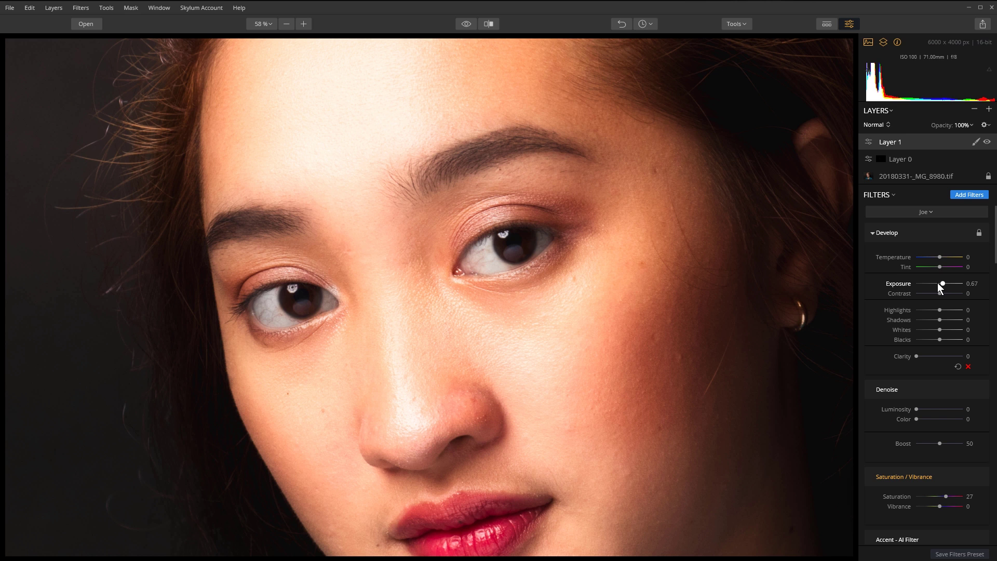
Paint a brush mask on the second adjustment layer over the irises of both eyes
{"action": "left_click", "coordinate": [974, 141]}
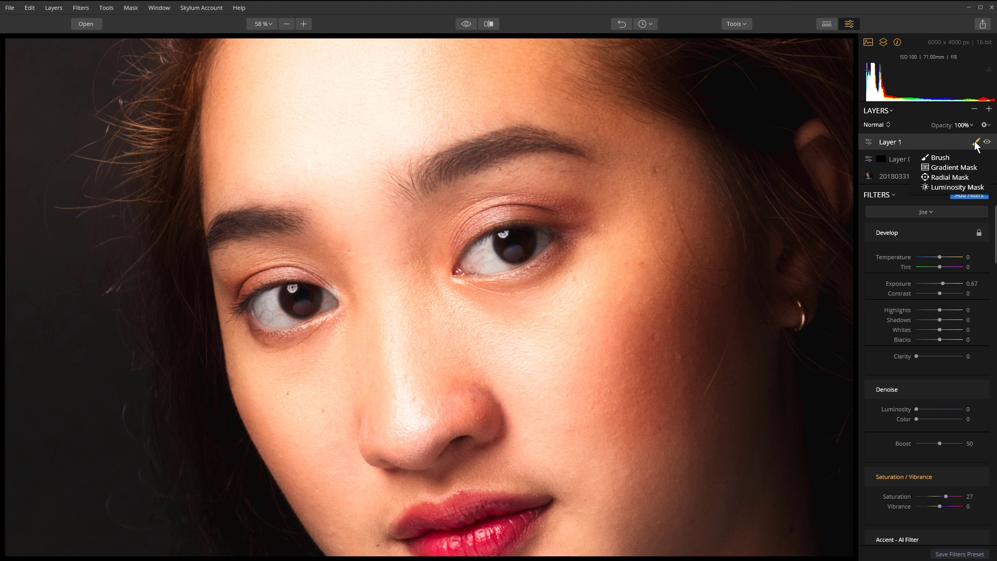
{"action": "left_click", "coordinate": [944, 157]}
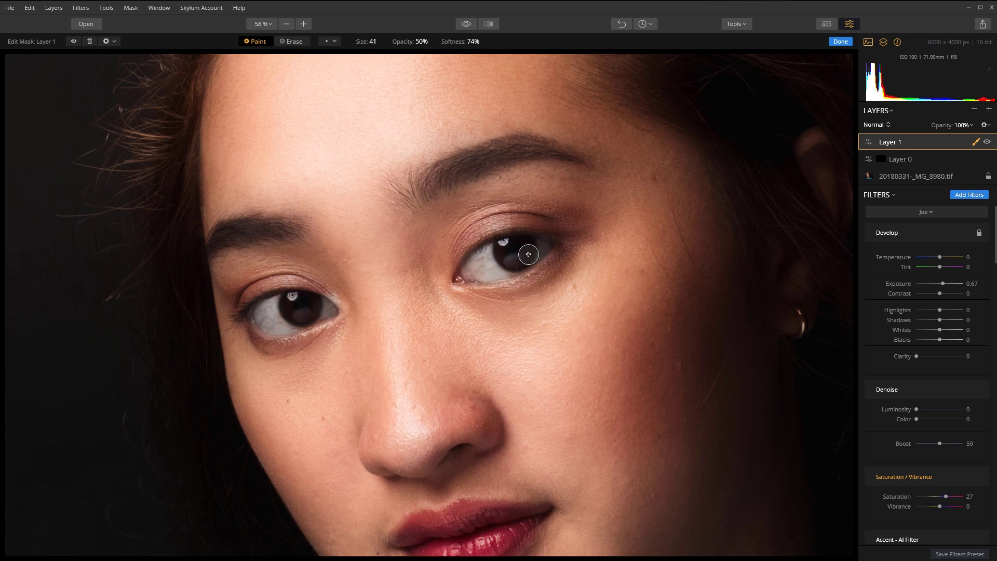
{"action": "mouse_move", "coordinate": [528, 254]}
{"action": "left_mouse_down"}
{"action": "mouse_move", "coordinate": [507, 260]}
{"action": "mouse_move", "coordinate": [516, 249]}
{"action": "mouse_move", "coordinate": [500, 246]}
{"action": "mouse_move", "coordinate": [520, 244]}
{"action": "mouse_move", "coordinate": [512, 250]}
{"action": "left_mouse_up"}
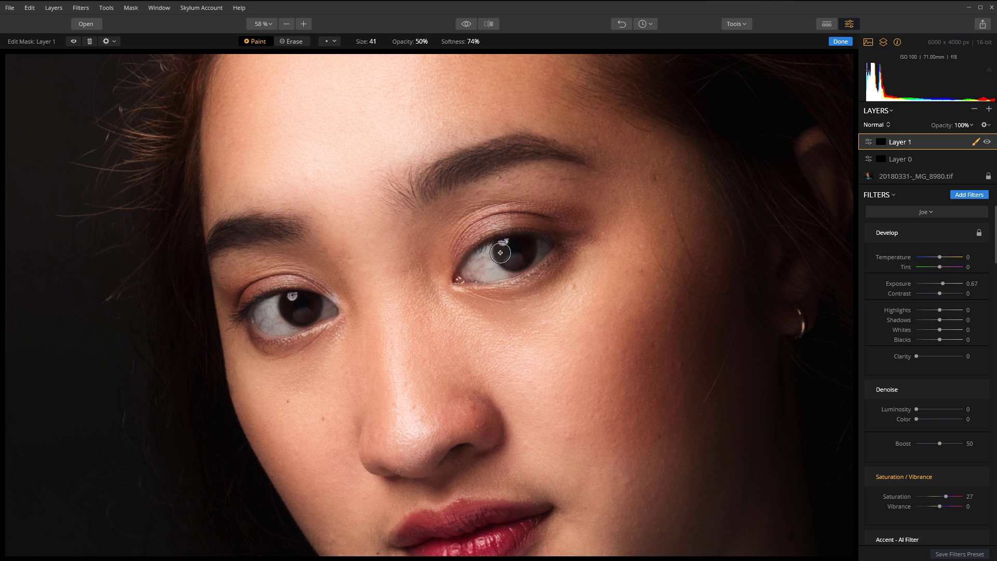
{"action": "mouse_move", "coordinate": [301, 295]}
{"action": "left_mouse_down"}
{"action": "mouse_move", "coordinate": [296, 302]}
{"action": "mouse_move", "coordinate": [311, 304]}
{"action": "mouse_move", "coordinate": [294, 298]}
{"action": "mouse_move", "coordinate": [299, 312]}
{"action": "left_mouse_up"}
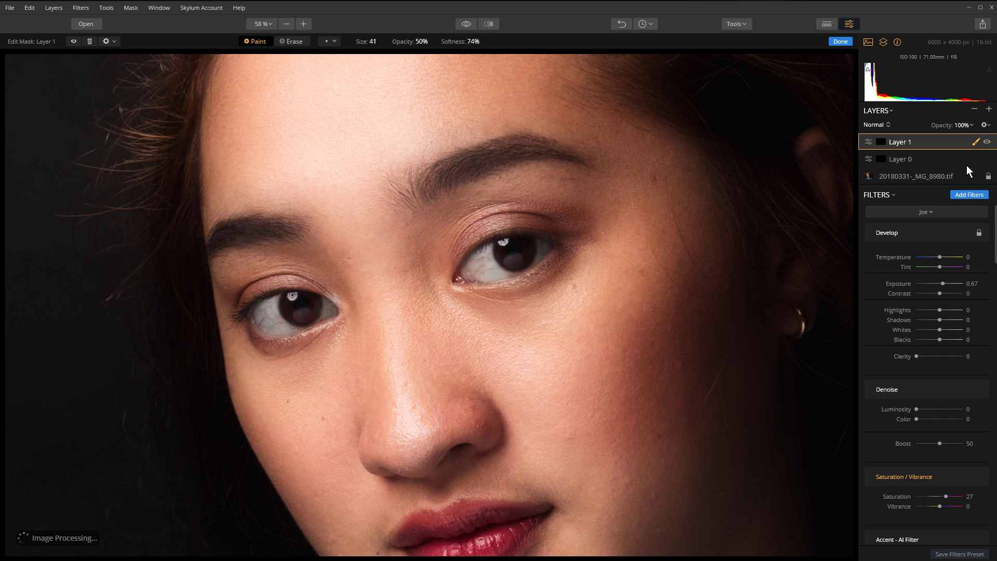
Compare the irises with the second adjustment layer hidden and shown
{"action": "left_click", "coordinate": [986, 142]}
{"action": "left_click", "coordinate": [986, 142]}
{"action": "left_click", "coordinate": [988, 143]}
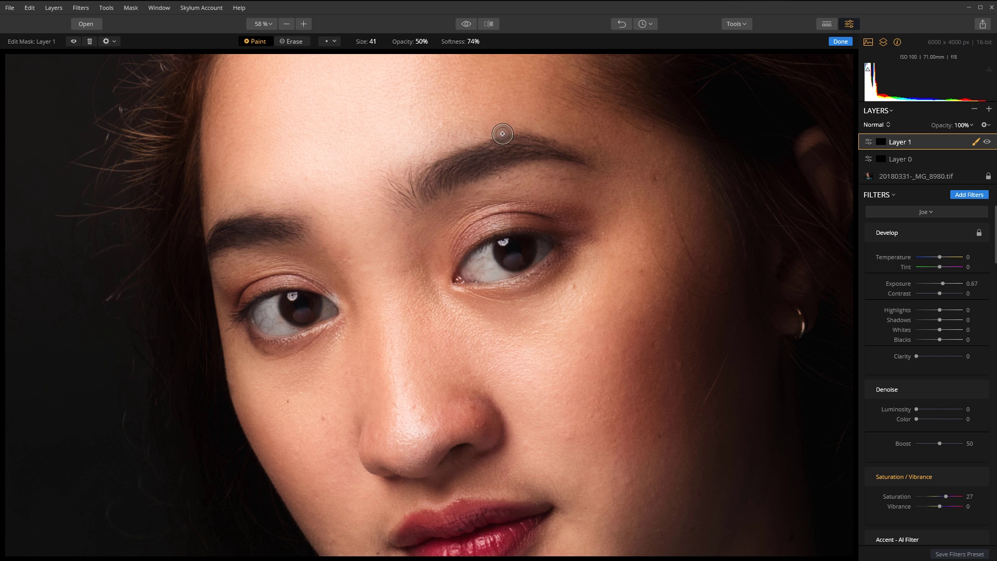
Add a third adjustment layer with the saved custom filter workspace and set its Clarity to 100 and Saturation to 11
{"action": "left_click", "coordinate": [989, 110]}
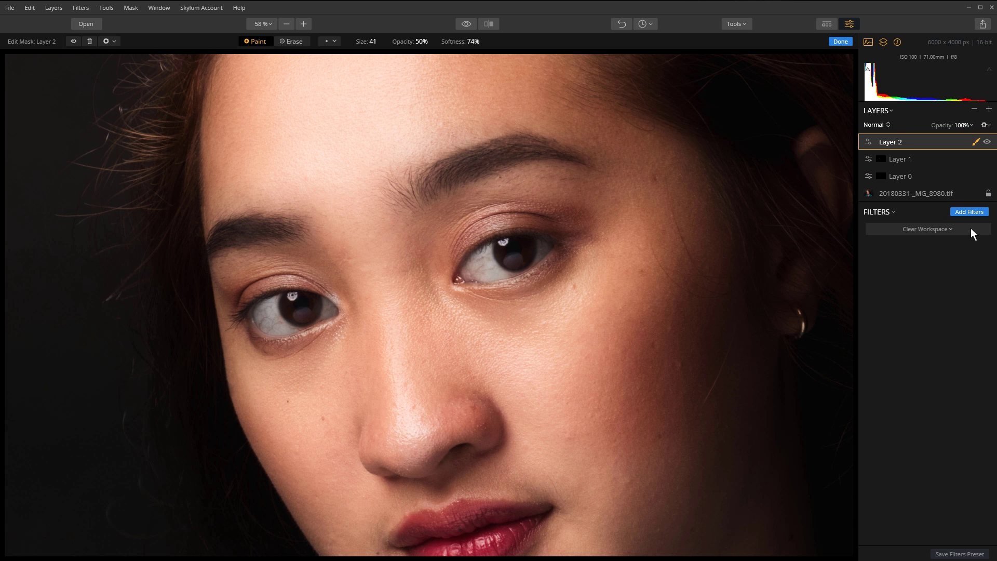
{"action": "left_click", "coordinate": [945, 230]}
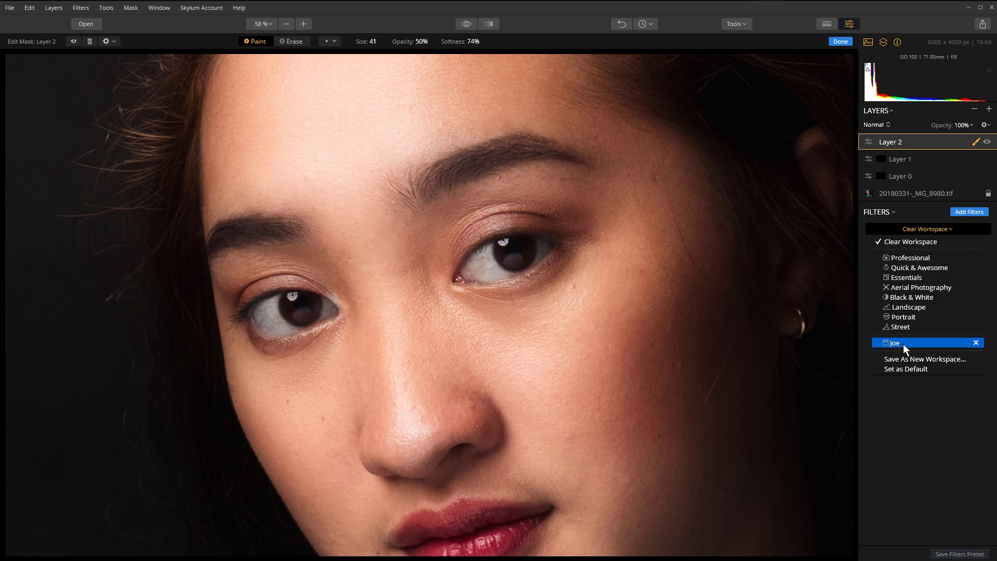
{"action": "left_click", "coordinate": [889, 343]}
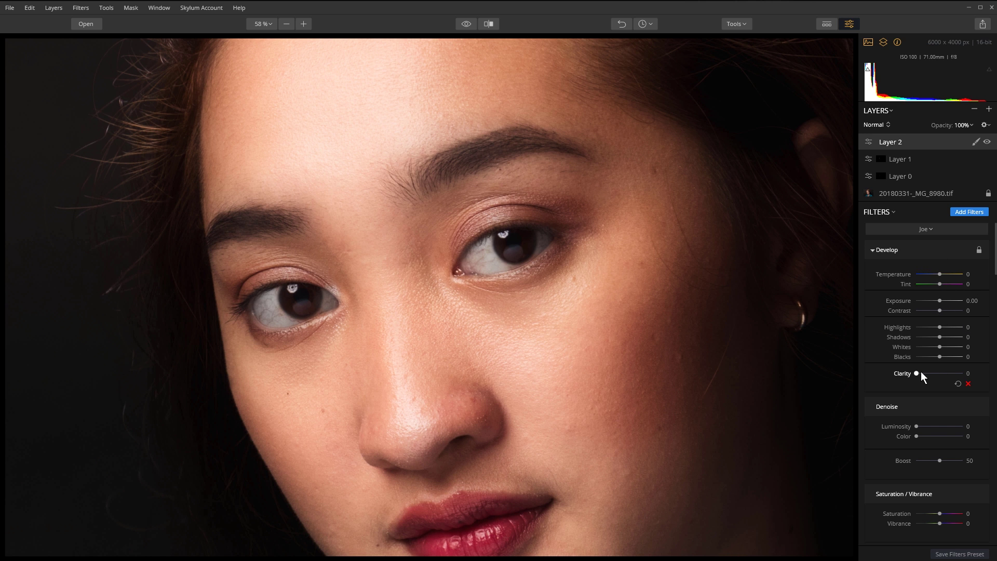
{"action": "left_click_drag", "start_coordinate": [917, 374], "coordinate": [970, 380]}
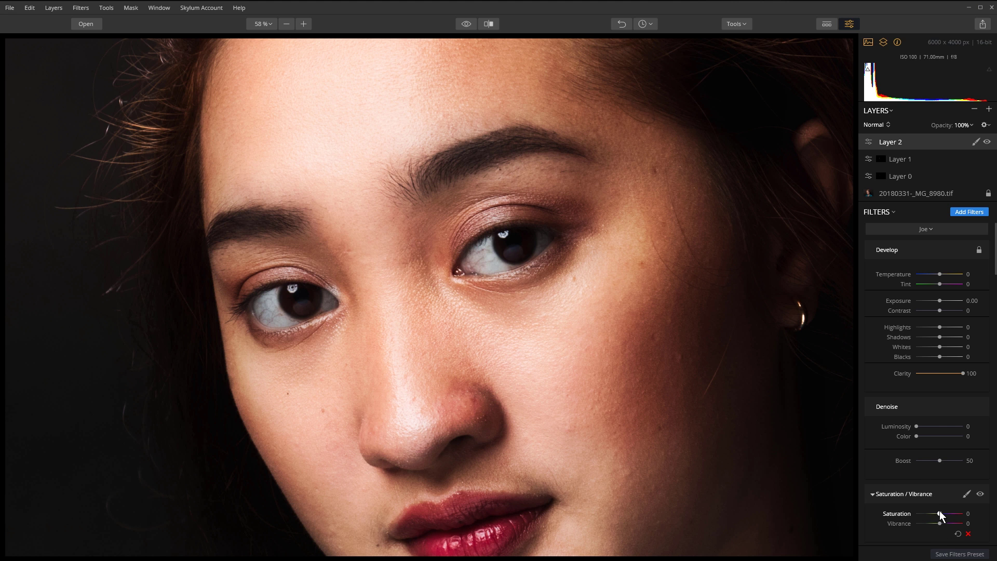
{"action": "left_click_drag", "start_coordinate": [939, 513], "coordinate": [940, 513]}
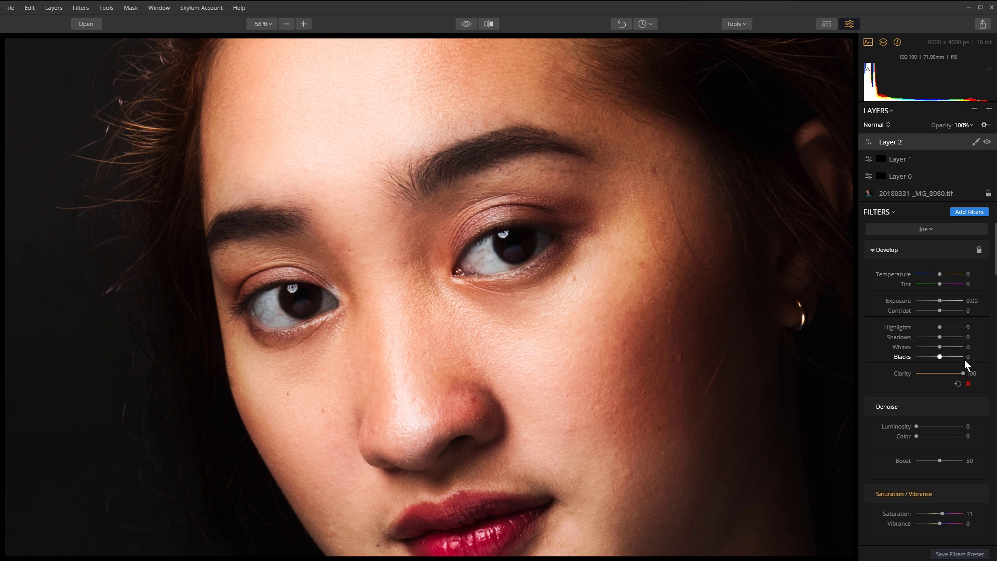
{"action": "mouse_move", "coordinate": [964, 375]}
{"action": "left_mouse_down"}
{"action": "mouse_move", "coordinate": [948, 375]}
{"action": "mouse_move", "coordinate": [965, 375]}
{"action": "left_mouse_up"}
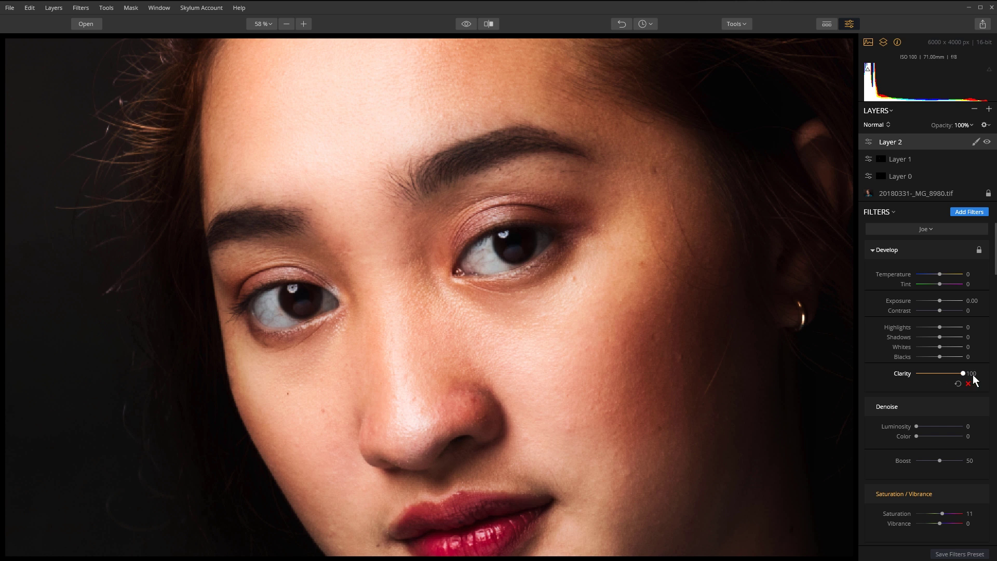
Start a brush mask on the third adjustment layer and paint over both eyebrows with a size 72 brush
{"action": "left_click", "coordinate": [976, 142]}
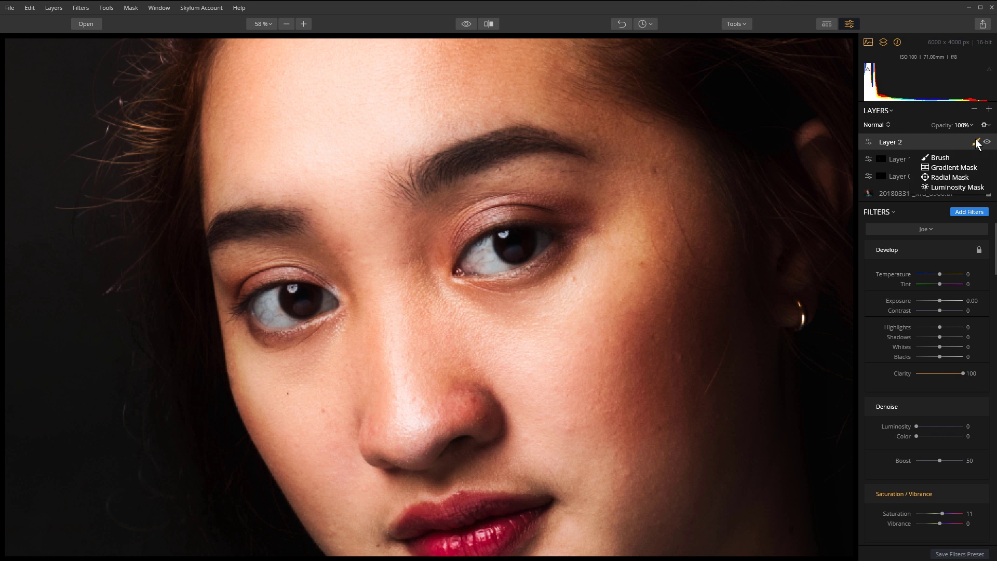
{"action": "left_click", "coordinate": [454, 167]}
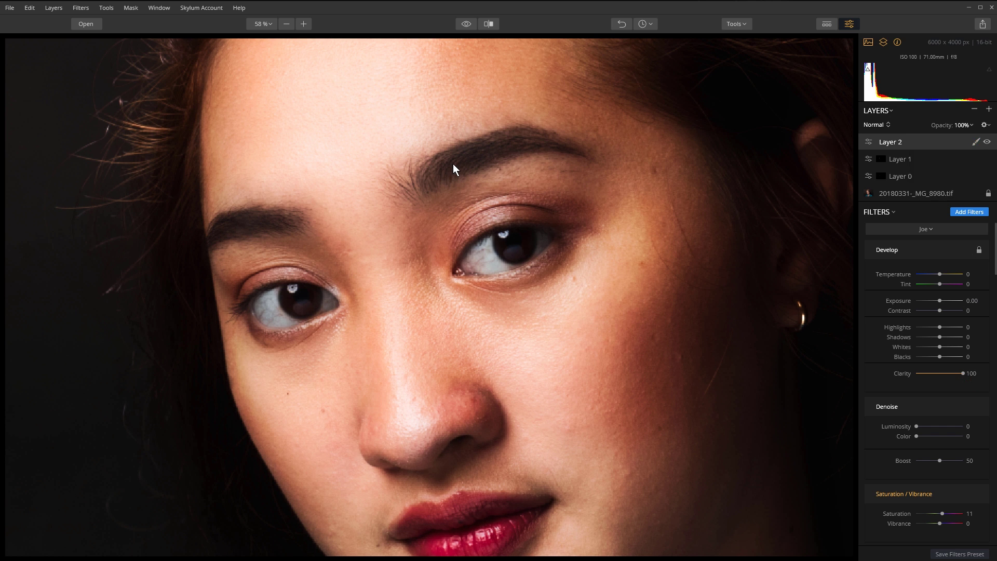
{"action": "left_click", "coordinate": [976, 142]}
{"action": "left_click", "coordinate": [951, 156]}
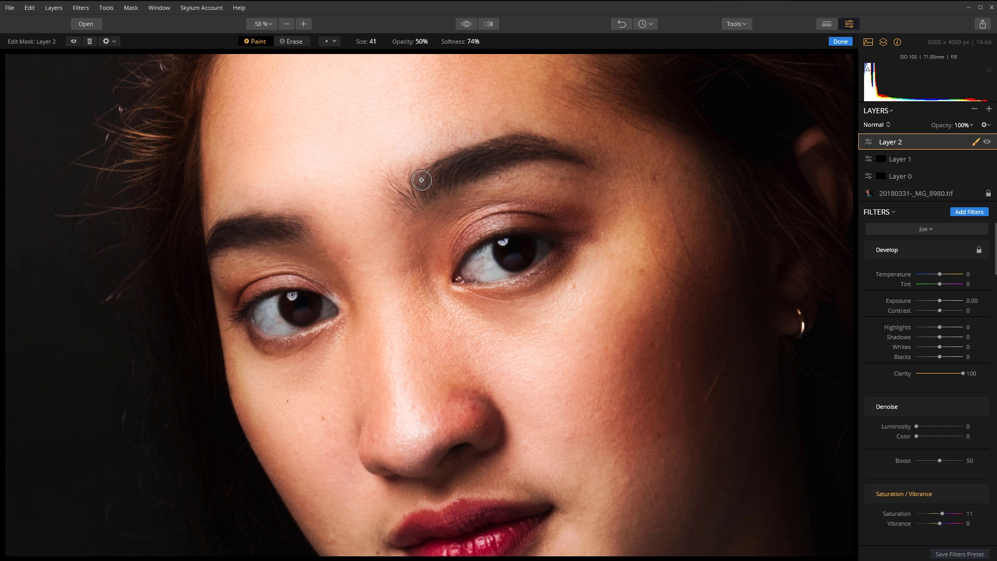
{"action": "left_click", "coordinate": [377, 42]}
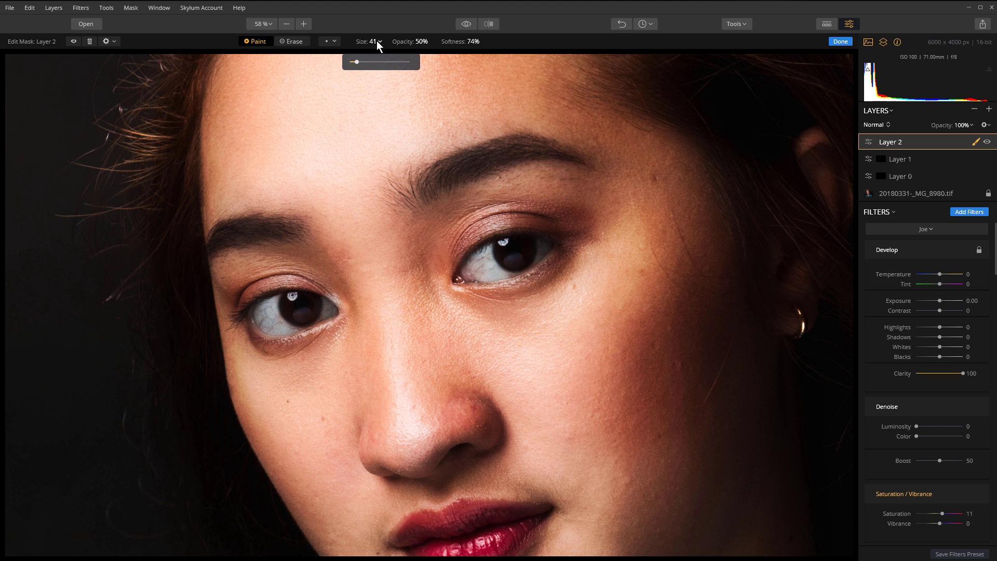
{"action": "left_click_drag", "start_coordinate": [357, 62], "coordinate": [360, 61]}
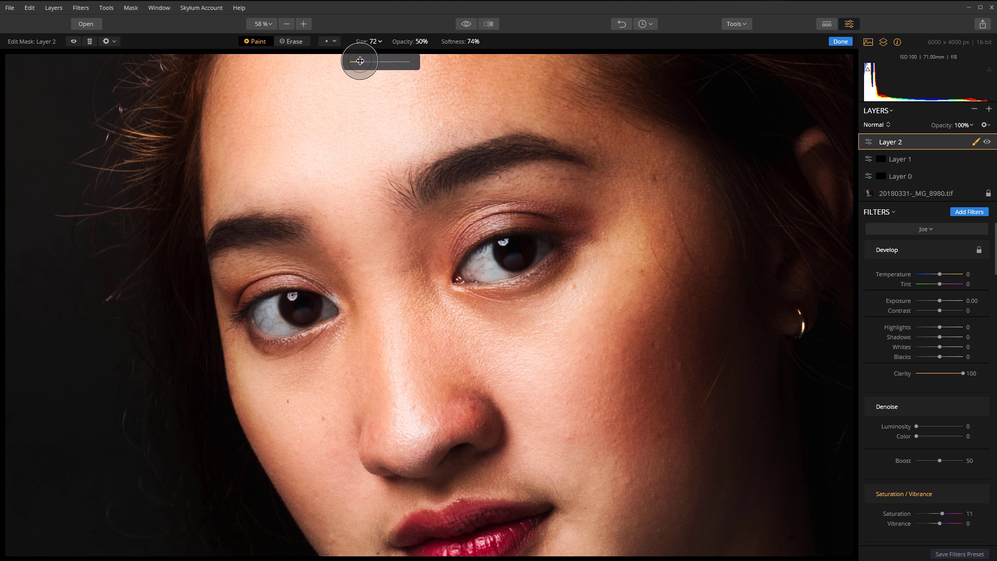
{"action": "left_click", "coordinate": [445, 158]}
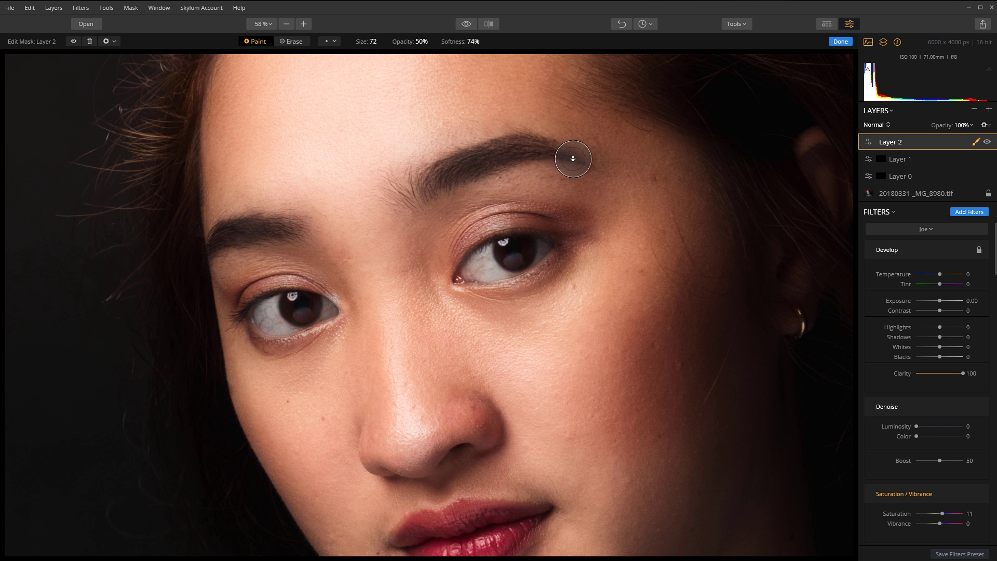
{"action": "mouse_move", "coordinate": [417, 185]}
{"action": "left_mouse_down"}
{"action": "mouse_move", "coordinate": [514, 148]}
{"action": "mouse_move", "coordinate": [578, 160]}
{"action": "left_mouse_up"}
{"action": "mouse_move", "coordinate": [195, 248]}
{"action": "left_mouse_down"}
{"action": "mouse_move", "coordinate": [278, 231]}
{"action": "mouse_move", "coordinate": [216, 239]}
{"action": "mouse_move", "coordinate": [269, 224]}
{"action": "mouse_move", "coordinate": [550, 225]}
{"action": "mouse_move", "coordinate": [503, 218]}
{"action": "mouse_move", "coordinate": [462, 248]}
{"action": "mouse_move", "coordinate": [554, 223]}
{"action": "mouse_move", "coordinate": [566, 249]}
{"action": "mouse_move", "coordinate": [502, 283]}
{"action": "mouse_move", "coordinate": [216, 267]}
{"action": "mouse_move", "coordinate": [294, 280]}
{"action": "mouse_move", "coordinate": [242, 297]}
{"action": "mouse_move", "coordinate": [290, 292]}
{"action": "left_mouse_up"}
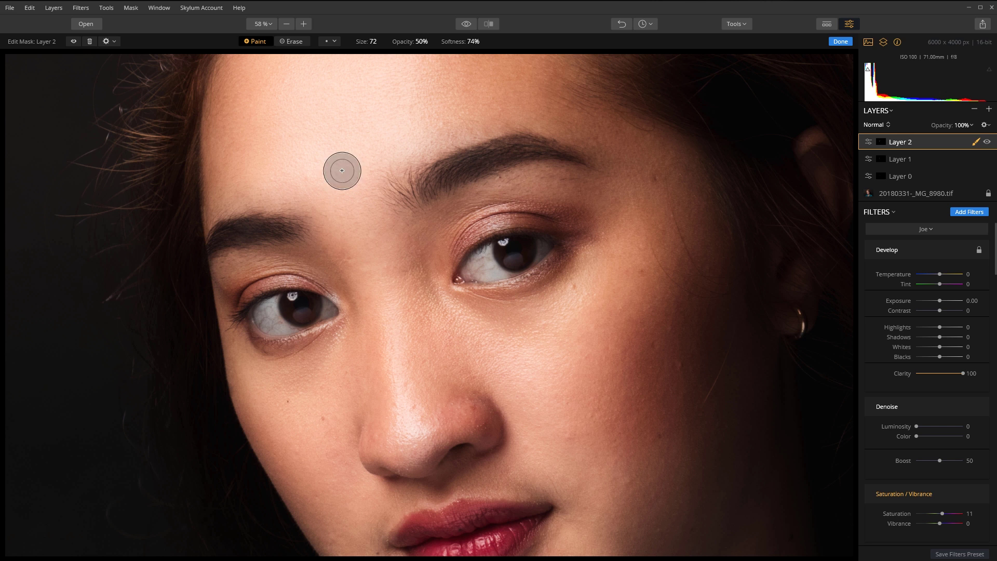
Reduce the brush size to 34 and paint the mask along the lashes and lid edges of both eyes
{"action": "left_click", "coordinate": [380, 42]}
{"action": "left_click_drag", "start_coordinate": [356, 60], "coordinate": [355, 62]}
{"action": "left_click", "coordinate": [527, 280]}
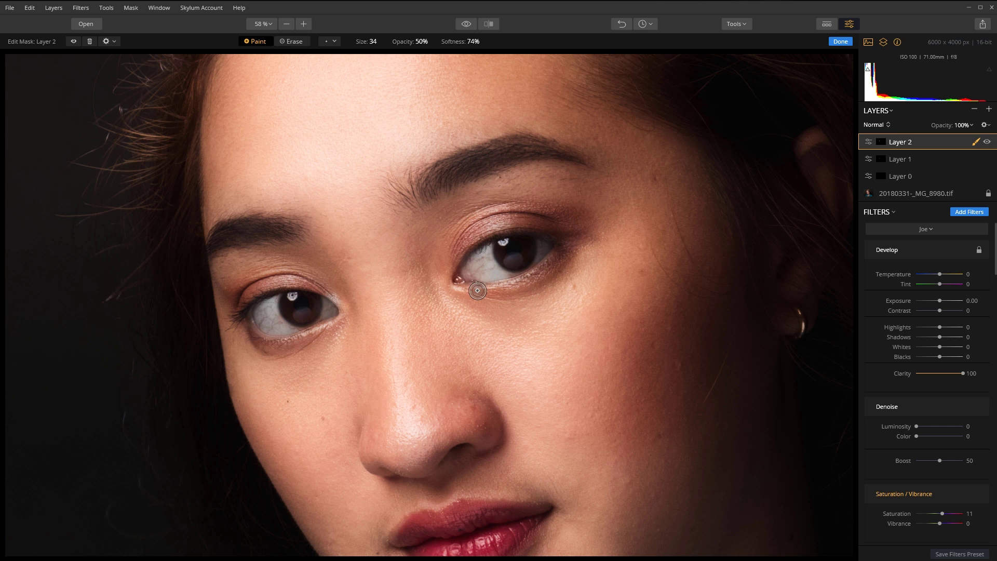
{"action": "mouse_move", "coordinate": [280, 337]}
{"action": "left_mouse_down"}
{"action": "mouse_move", "coordinate": [251, 332]}
{"action": "mouse_move", "coordinate": [306, 337]}
{"action": "mouse_move", "coordinate": [243, 322]}
{"action": "mouse_move", "coordinate": [263, 298]}
{"action": "mouse_move", "coordinate": [224, 322]}
{"action": "mouse_move", "coordinate": [282, 287]}
{"action": "left_mouse_up"}
{"action": "left_click_drag", "start_coordinate": [261, 292], "coordinate": [229, 321]}
{"action": "left_click_drag", "start_coordinate": [583, 228], "coordinate": [551, 255]}
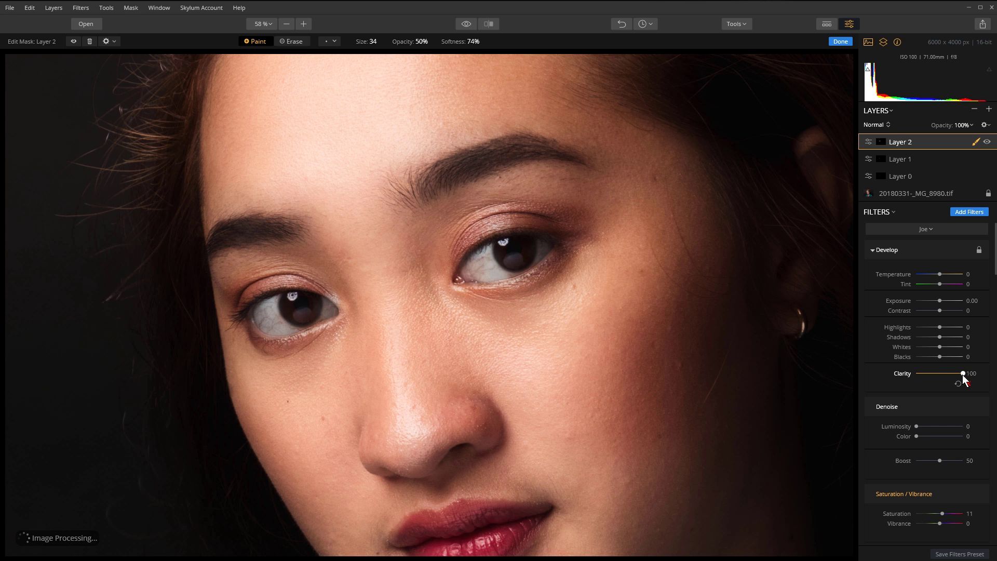
Set the third adjustment layer's Clarity to 81 and Highlights to 16, and finish editing the mask
{"action": "mouse_move", "coordinate": [963, 373]}
{"action": "left_mouse_down"}
{"action": "mouse_move", "coordinate": [946, 377]}
{"action": "mouse_move", "coordinate": [957, 381]}
{"action": "left_mouse_up"}
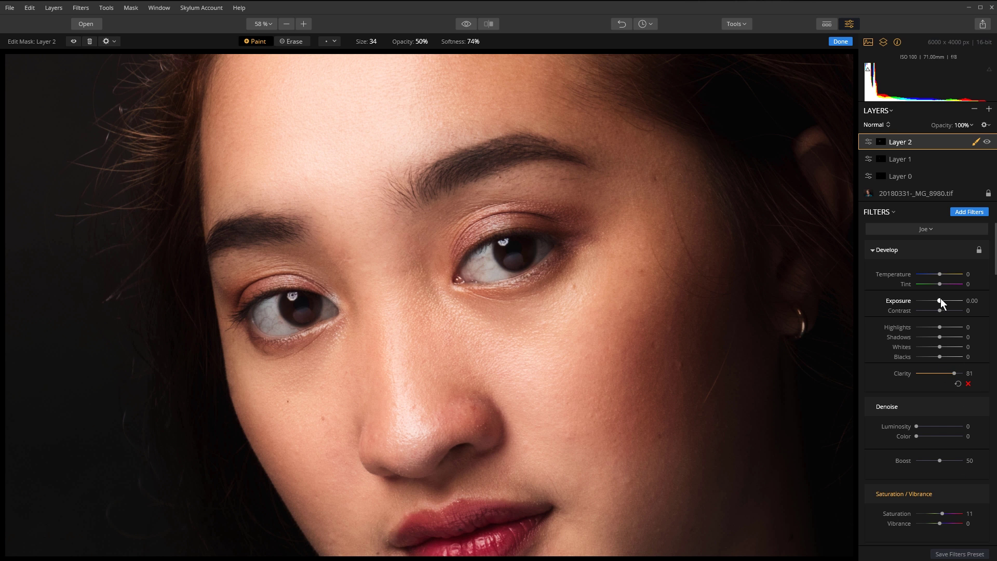
{"action": "left_click_drag", "start_coordinate": [940, 301], "coordinate": [939, 301]}
{"action": "left_click", "coordinate": [841, 43]}
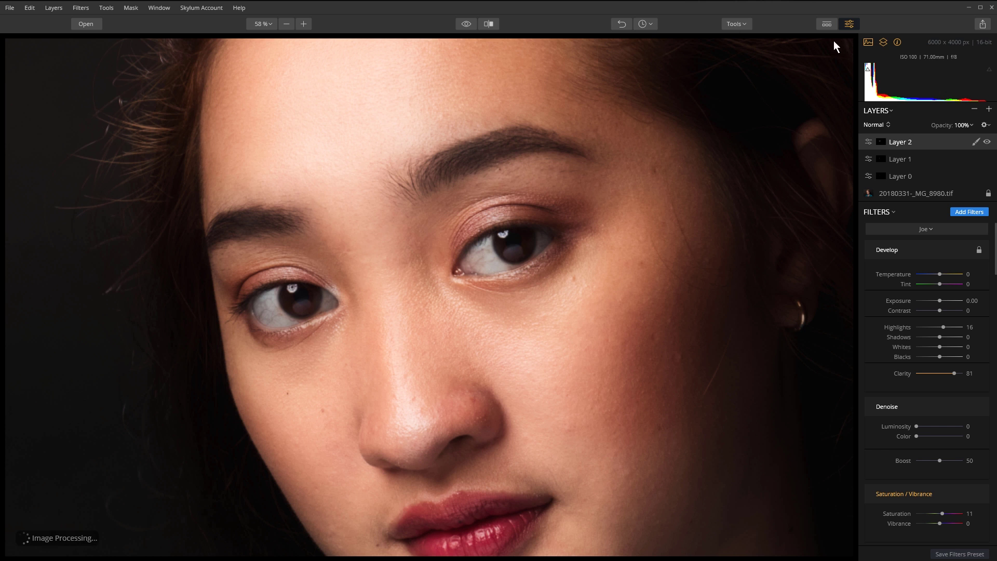
Fit the whole portrait in view and compare the edited image with the unedited original
{"action": "left_click", "coordinate": [276, 26]}
{"action": "left_click", "coordinate": [265, 41]}
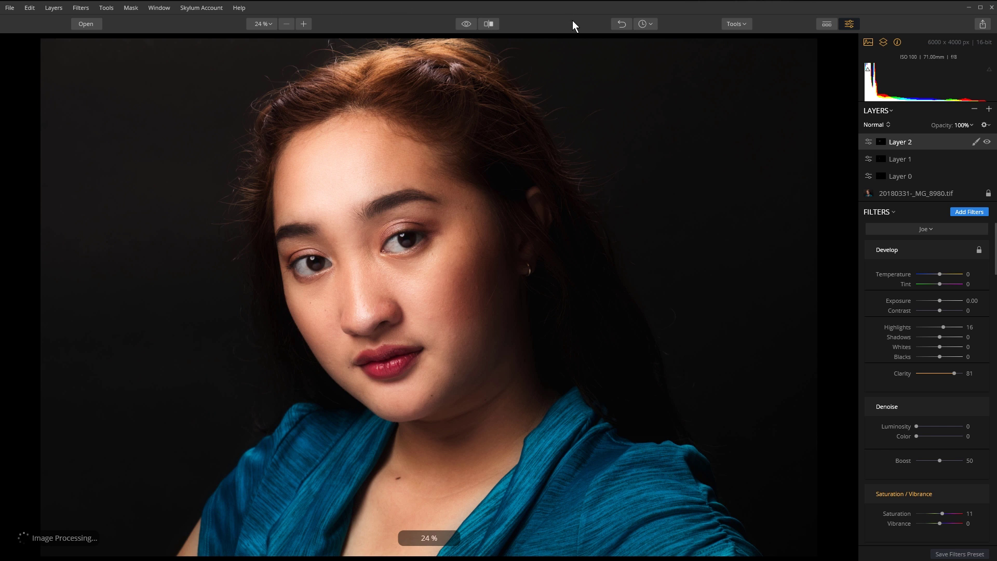
{"action": "left_click", "coordinate": [465, 24]}
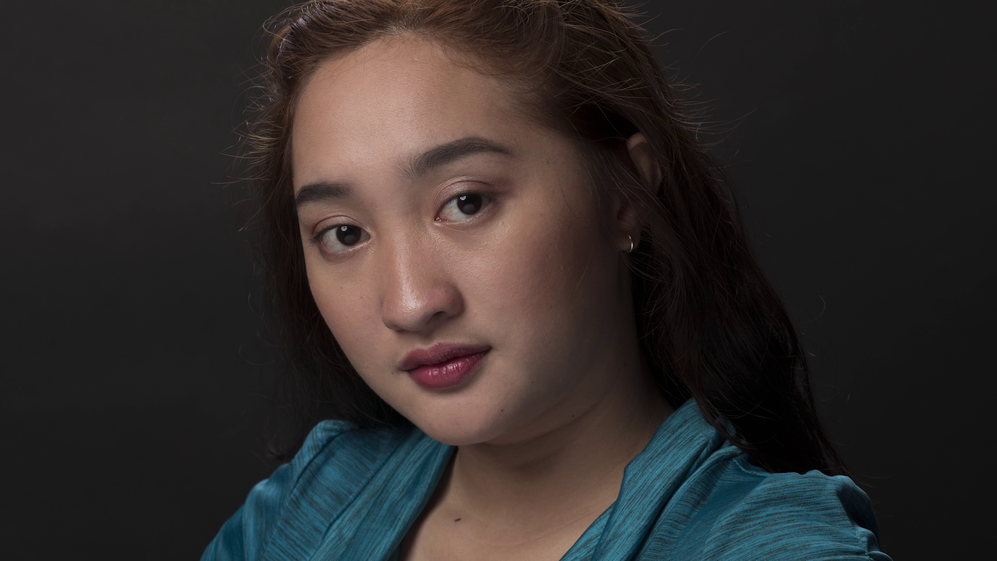